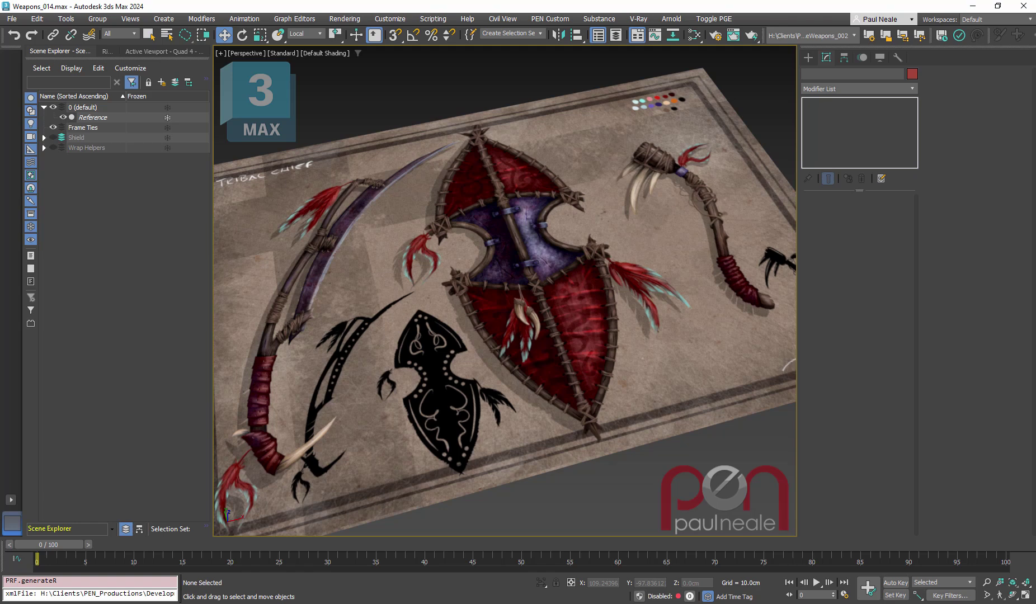
Compare the Shield layer's geometry with the concept art underneath by toggling the layer's visibility and inspecting the lashed frame joints.
middle_drag(506, 291, 498, 285)
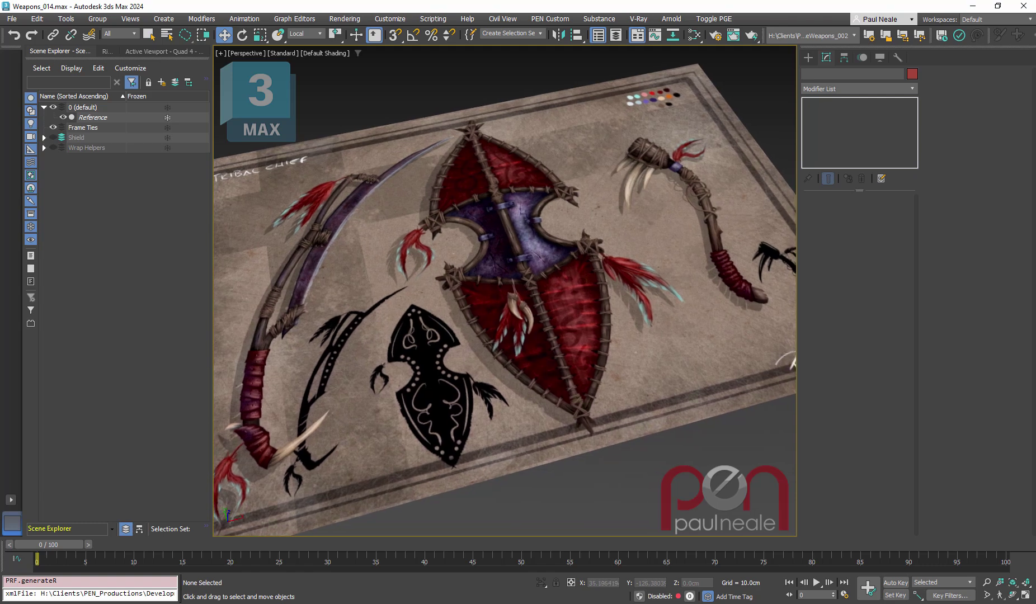
click(54, 137)
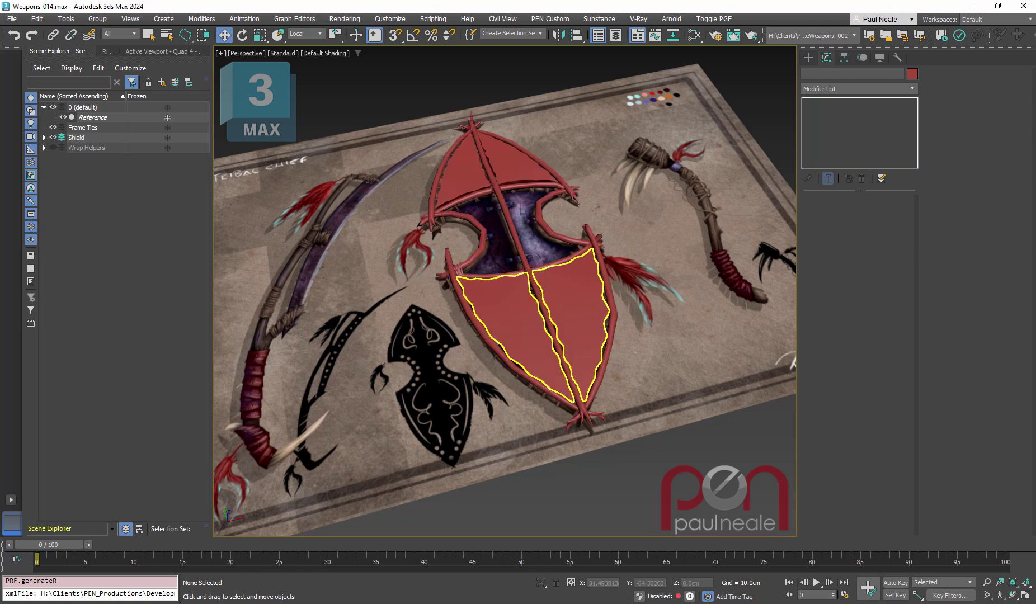
scroll(543, 269, up, 4)
alt+middle_drag(543, 274, 605, 255)
scroll(520, 327, up, 3)
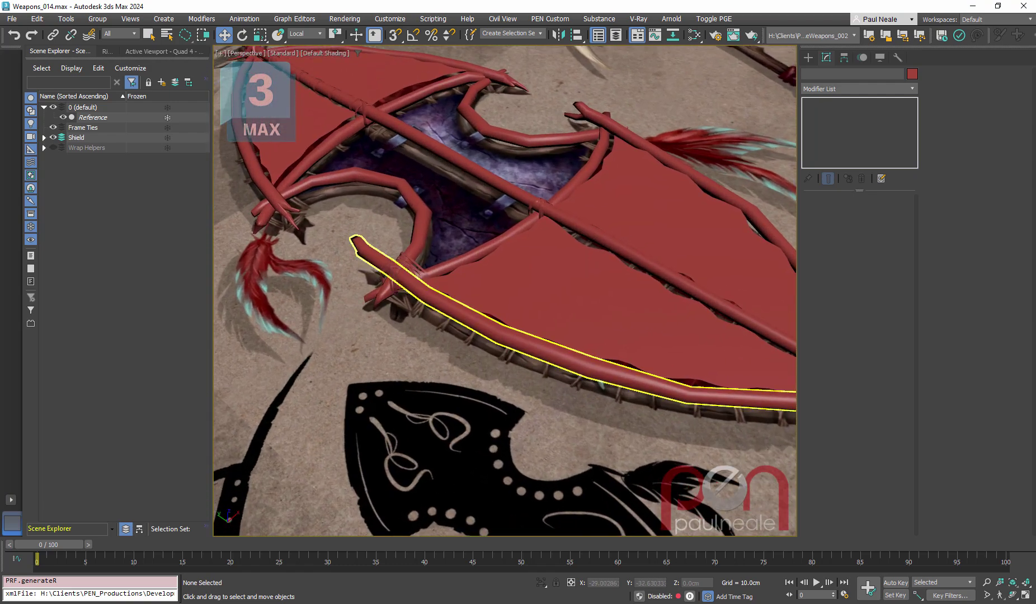
click(54, 138)
scroll(474, 309, up, 2)
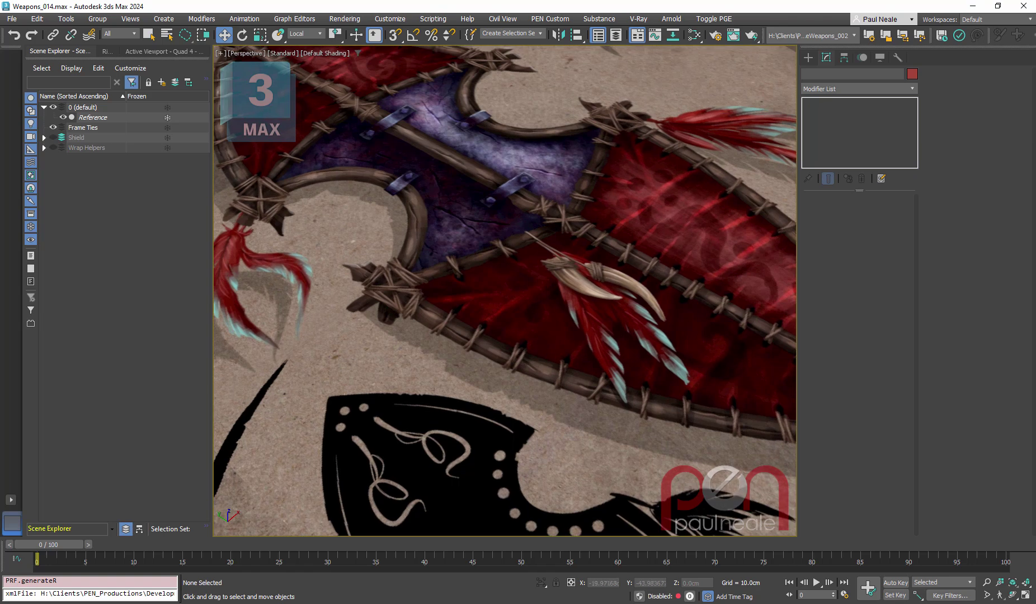
scroll(526, 311, down, 3)
alt+middle_drag(526, 310, 470, 344)
Show the Shield layer and hide the 0 (default) layer containing the reference image.
click(53, 137)
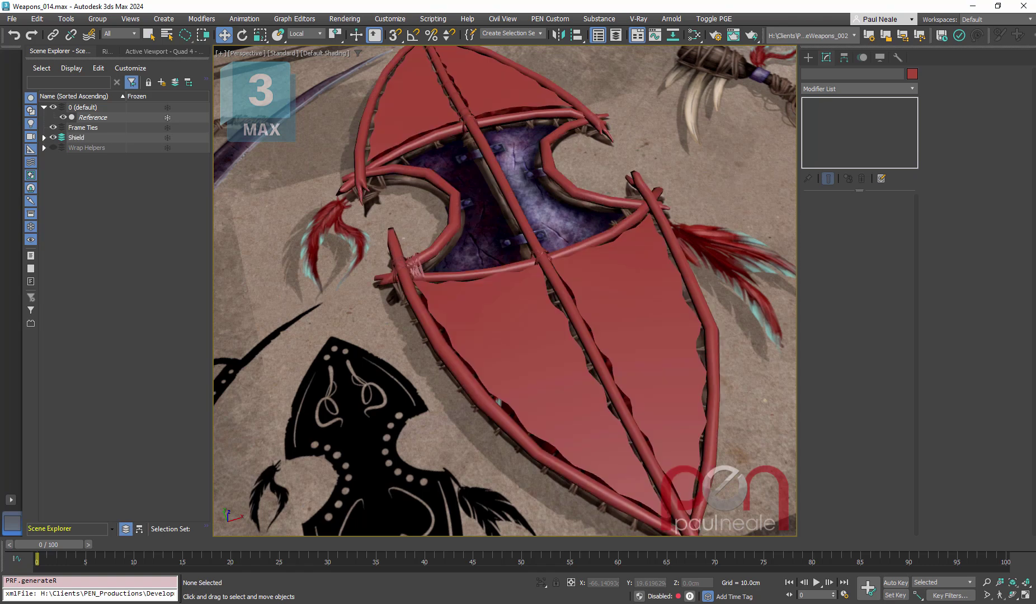
click(53, 107)
alt+middle_drag(476, 314, 496, 323)
scroll(433, 306, up, 4)
scroll(433, 306, up, 3)
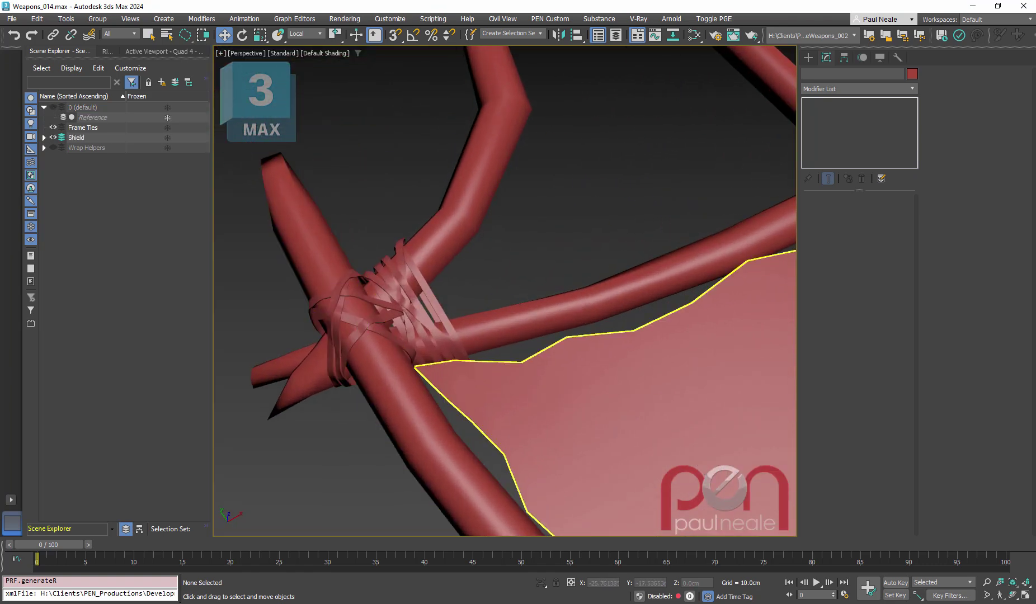
Draw a circle spline with a radius of about 4.98 cm beside the shield's untied right-hand frame joint.
scroll(389, 372, down, 6)
alt+middle_drag(660, 348, 615, 358)
alt+middle_drag(651, 265, 630, 294)
scroll(630, 294, up, 7)
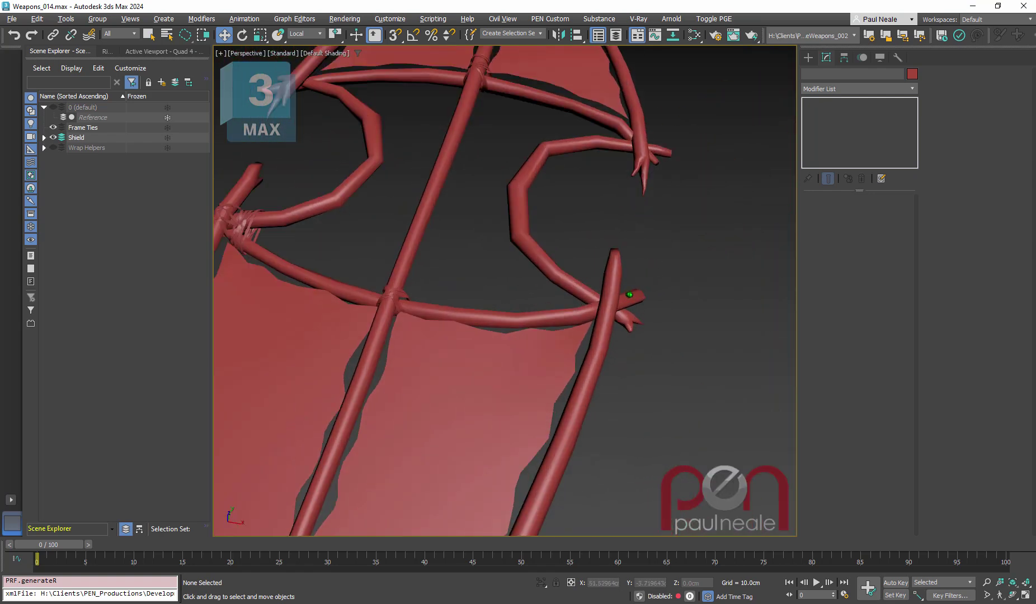
scroll(629, 294, up, 1)
alt+middle_drag(565, 305, 475, 303)
right_click(641, 326)
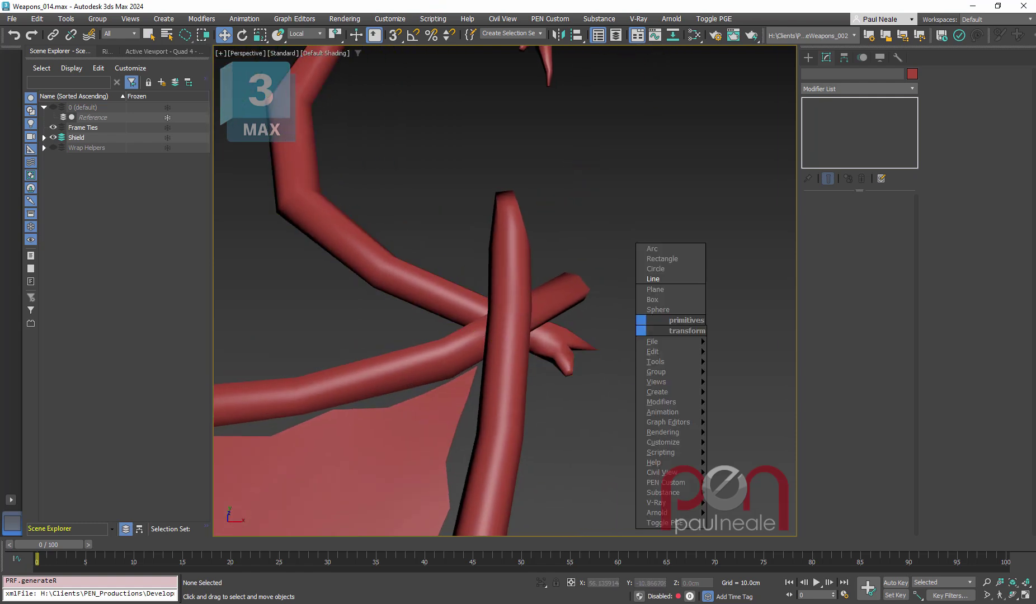
click(657, 269)
drag(647, 324, 709, 324)
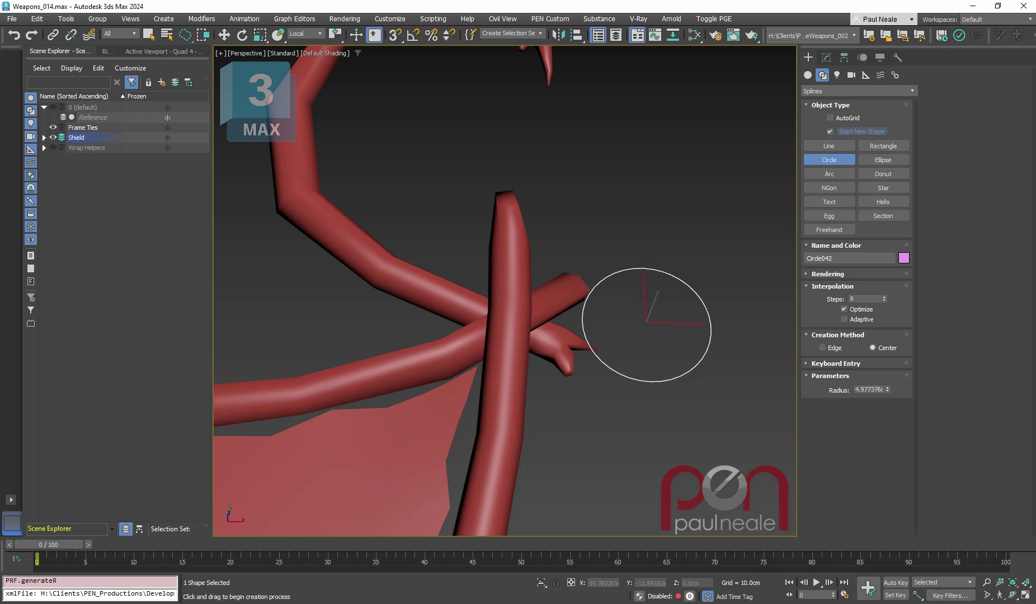
Move the circle onto the frame joint, stand it upright around the crossing poles and center it in height.
key(w)
drag(652, 318, 530, 305)
key(e)
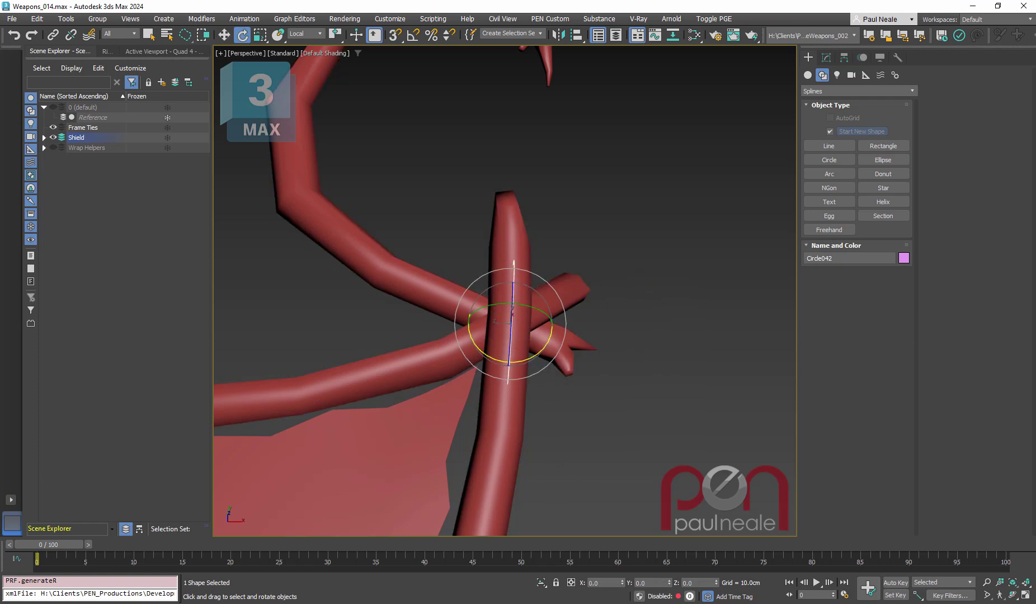
alt+middle_drag(529, 305, 531, 324)
key(w)
alt+middle_drag(510, 313, 554, 302)
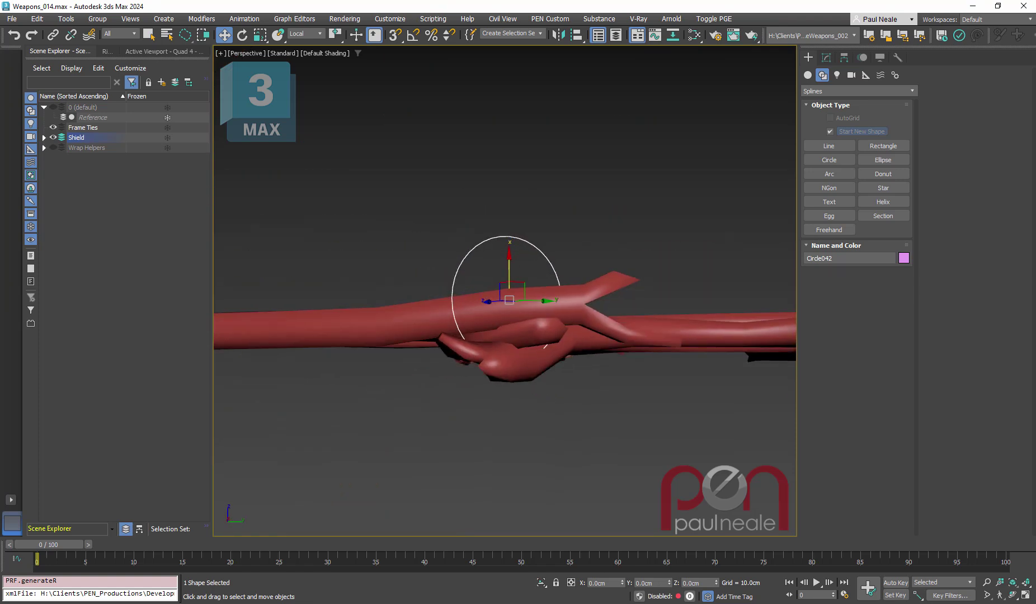
drag(509, 270, 509, 303)
alt+middle_drag(509, 303, 613, 372)
Enable the circle's thickness in the renderer and viewport, and display edged faces on the models.
click(826, 58)
alt+middle_drag(537, 313, 559, 310)
scroll(537, 313, up, 5)
click(828, 201)
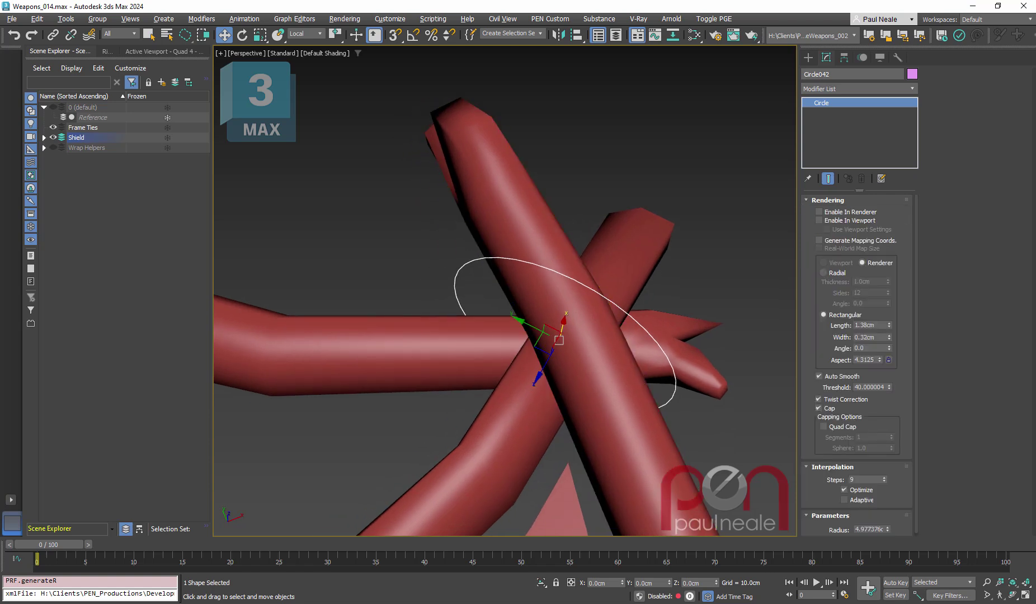
click(819, 220)
click(819, 212)
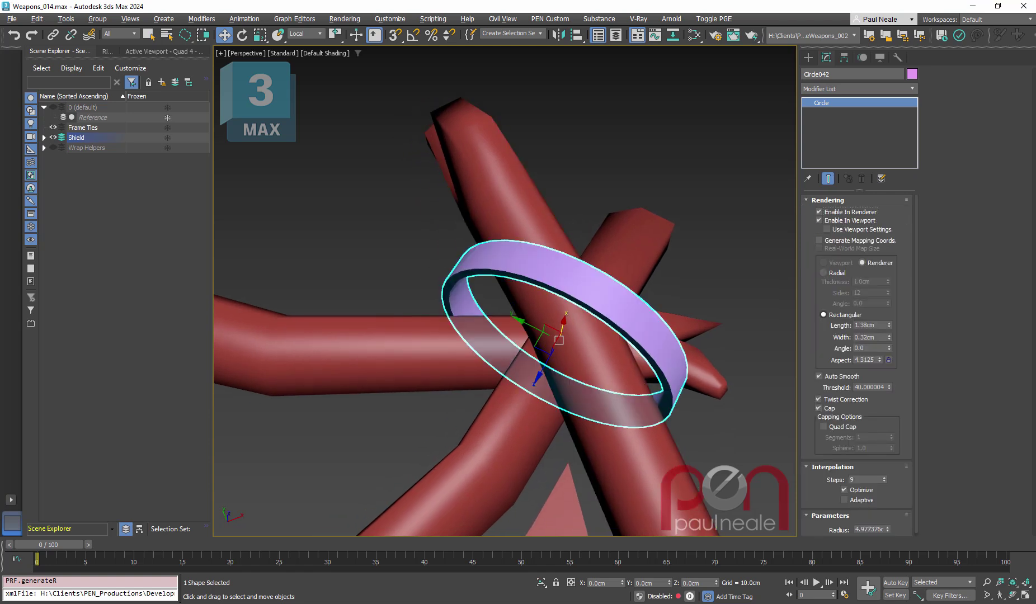
mouse_move(559, 336)
alt+middle_down()
mouse_move(521, 338)
mouse_move(593, 333)
mouse_move(643, 313)
alt+middle_up()
key(F4)
Add a Conform modifier to the circle.
text(x)
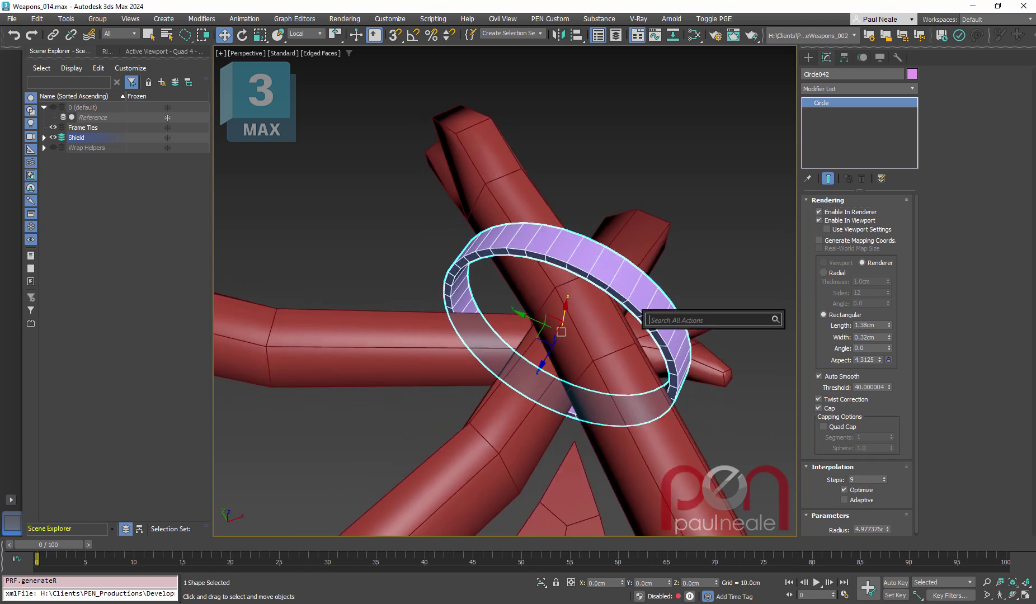
text(confor)
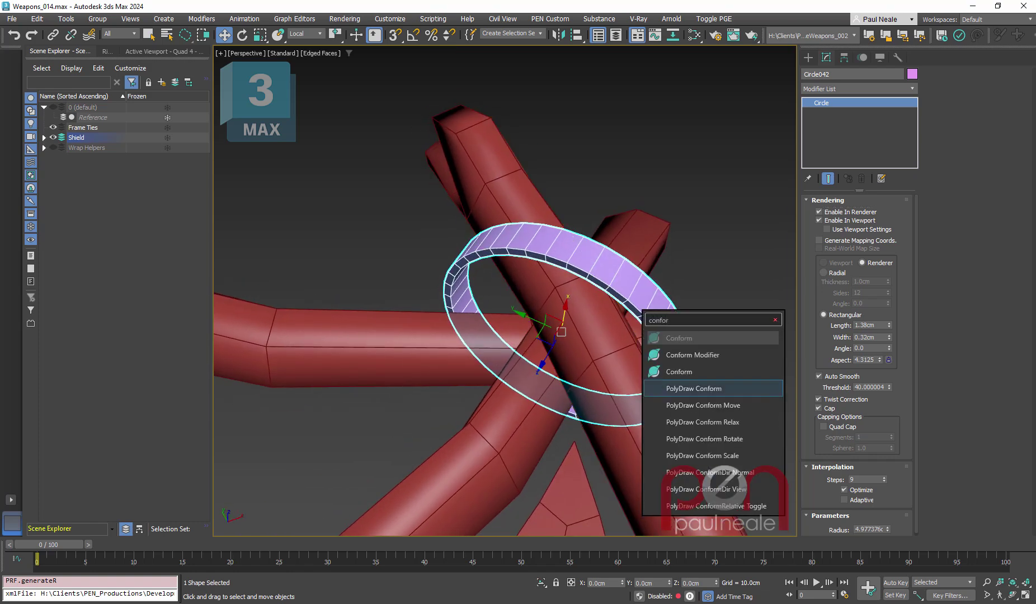
key(Down)
key(Down)
key(Up)
key(Up)
key(Return)
Pick Cylinder006, Cylinder007 and Cylinder004 as the ring's Conform targets and set the method to Shrink Wrap.
click(849, 276)
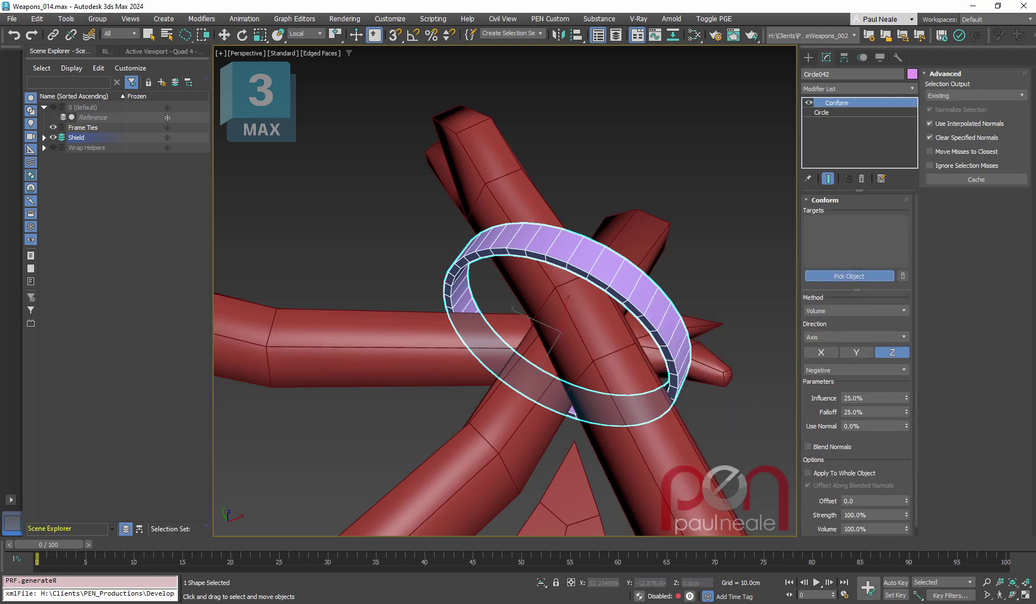
click(593, 403)
click(579, 324)
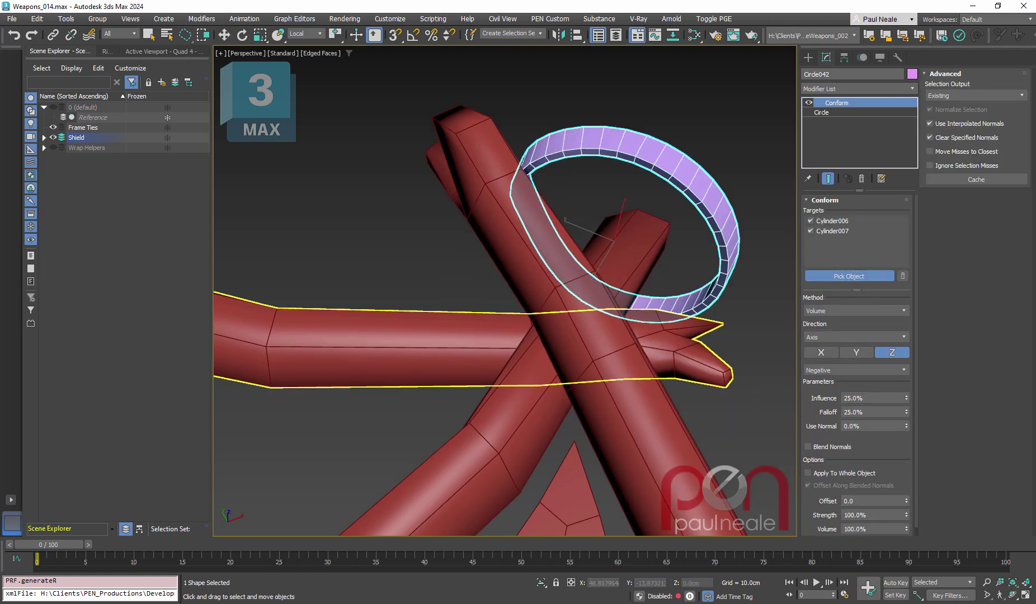
click(493, 338)
click(856, 311)
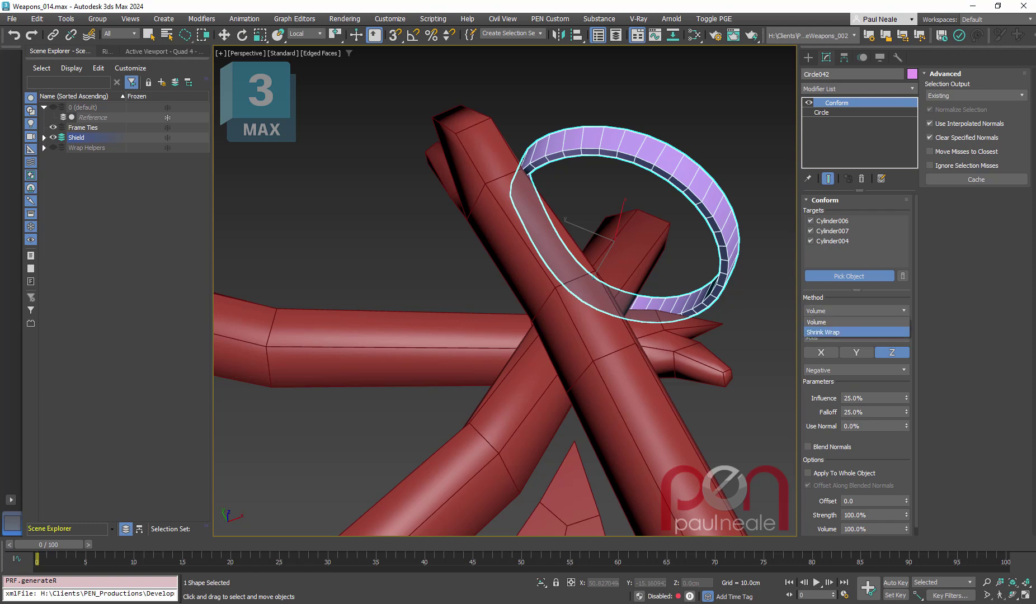
click(856, 333)
alt+middle_drag(716, 335, 710, 303)
alt+middle_drag(559, 276, 682, 247)
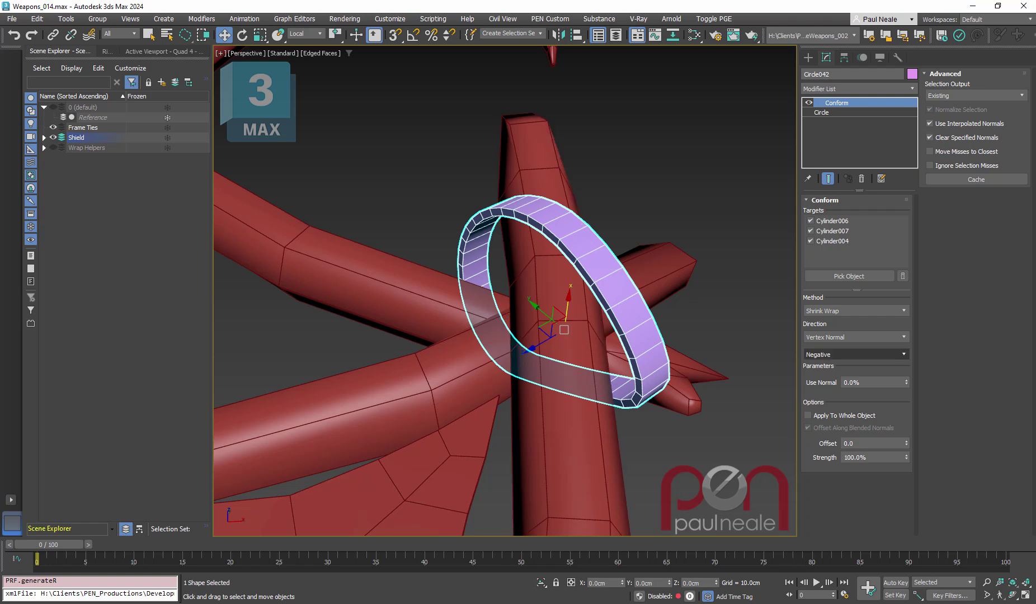
drag(567, 306, 567, 315)
key(ctrl+z)
alt+middle_drag(568, 315, 567, 302)
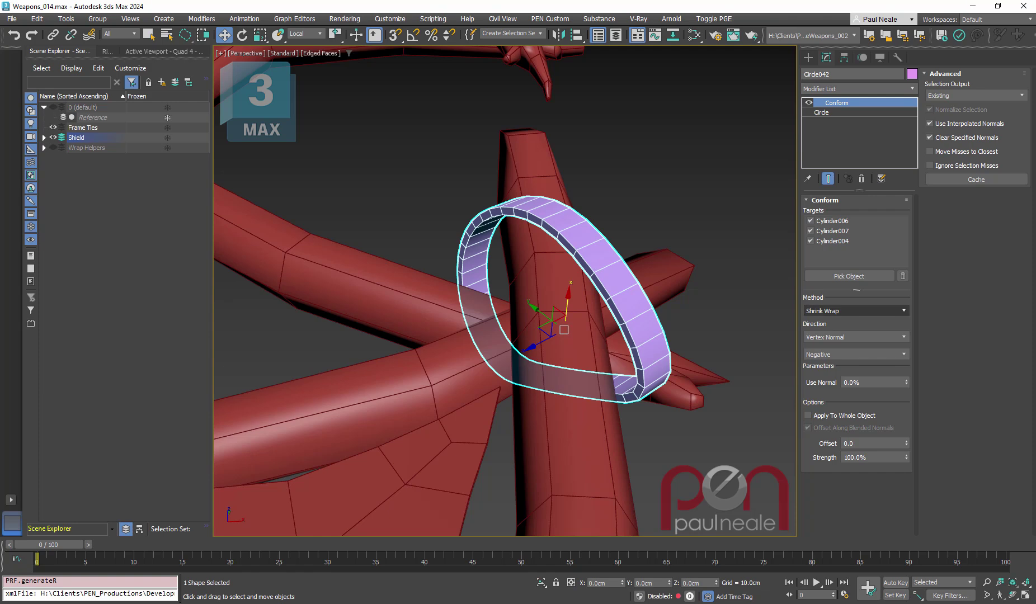
Set the ring's Conform direction to Closest Point and adjust its rotation and position across the frame joint.
click(853, 337)
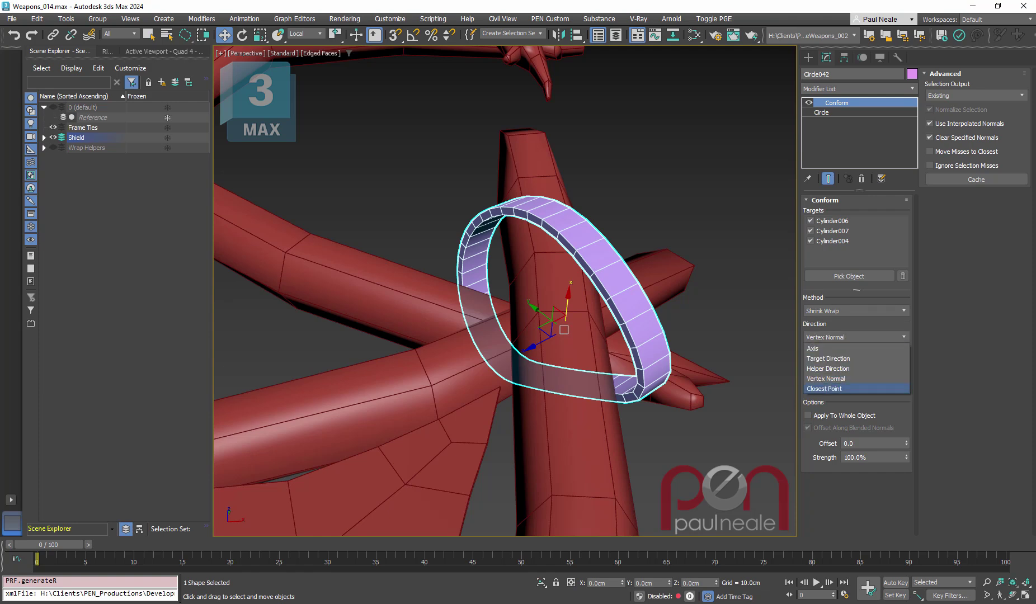
click(824, 388)
alt+middle_drag(568, 299, 593, 296)
key(e)
key(w)
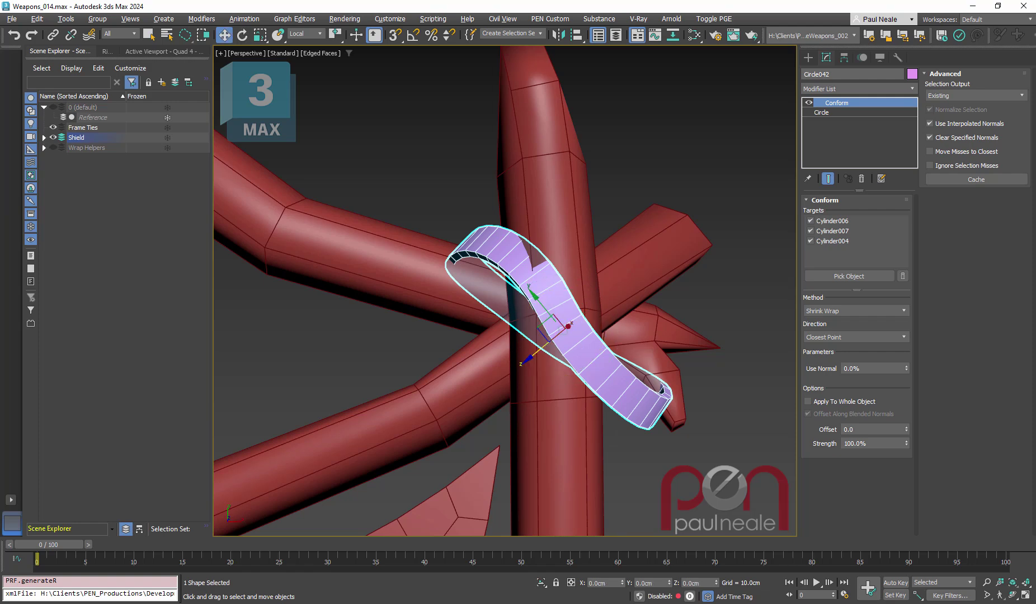
drag(518, 311, 518, 296)
mouse_move(540, 359)
mouse_down()
mouse_move(567, 358)
mouse_move(540, 358)
mouse_up()
mouse_move(518, 298)
mouse_down()
mouse_move(518, 322)
mouse_move(519, 305)
mouse_up()
drag(513, 368, 504, 367)
Delete the conformed ring from the frame joint.
alt+middle_drag(504, 368, 571, 241)
key(Delete)
scroll(559, 335, down, 4)
scroll(572, 241, up, 5)
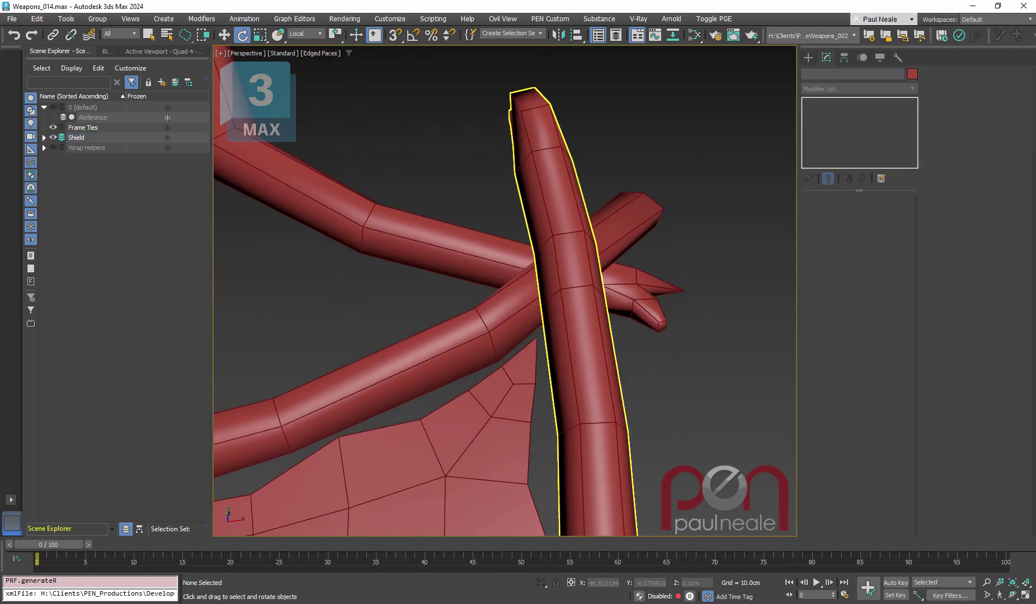
middle_drag(610, 280, 592, 292)
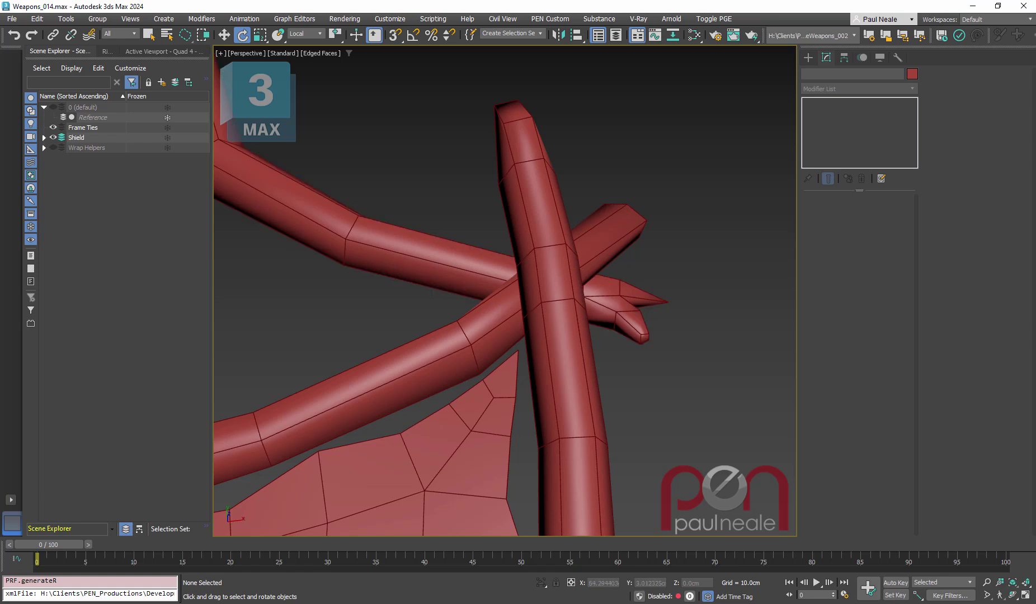
Create a GeoSphere over the crossing poles, large enough to enclose the frame joint.
click(809, 57)
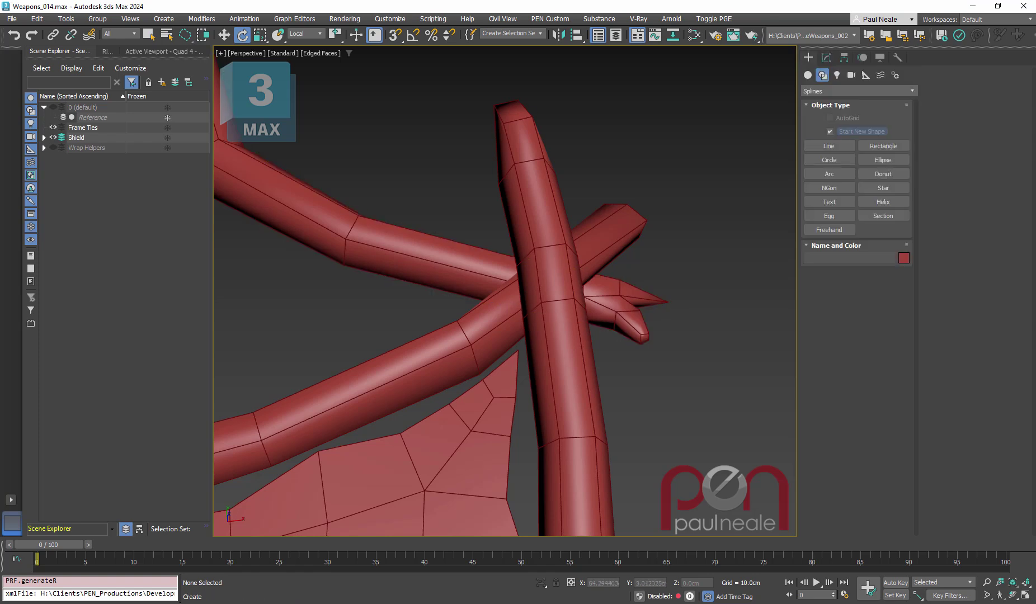
click(808, 75)
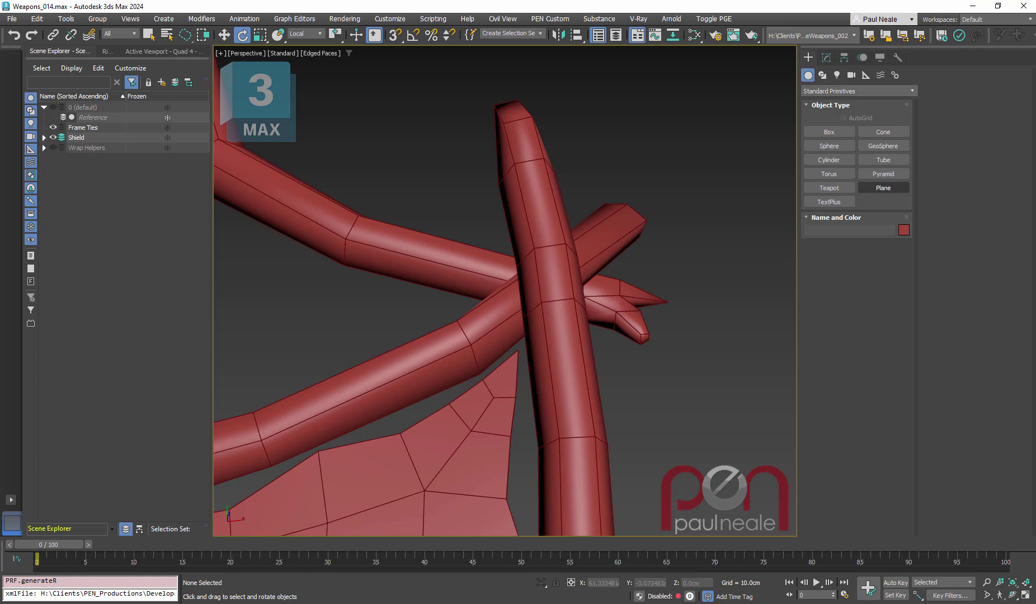
drag(560, 274, 644, 277)
mouse_move(643, 276)
alt+middle_down()
mouse_move(644, 313)
mouse_move(643, 283)
alt+middle_up()
Move the geosphere so it is centered in position and height on the crossing poles.
key(w)
drag(562, 272, 587, 310)
alt+middle_drag(647, 322, 577, 330)
drag(580, 290, 580, 294)
alt+middle_drag(581, 296, 665, 356)
scroll(580, 312, up, 1)
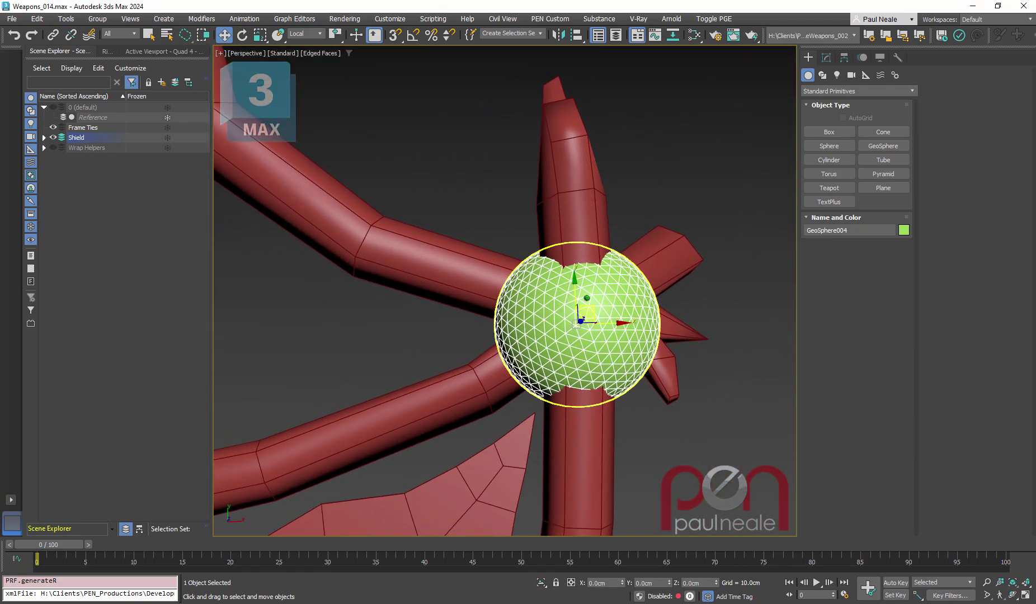
drag(575, 295, 575, 291)
alt+middle_drag(540, 303, 534, 308)
Add a Conform modifier to the geosphere.
text(conf)
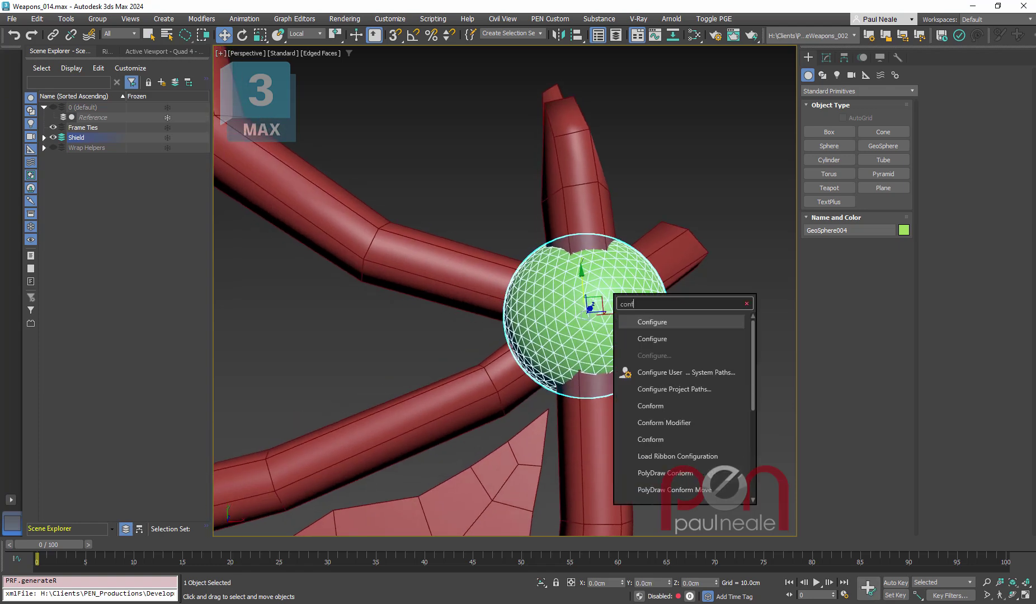
key(Down)
key(Down)
key(Down)
key(Down)
key(Down)
key(Down)
key(Return)
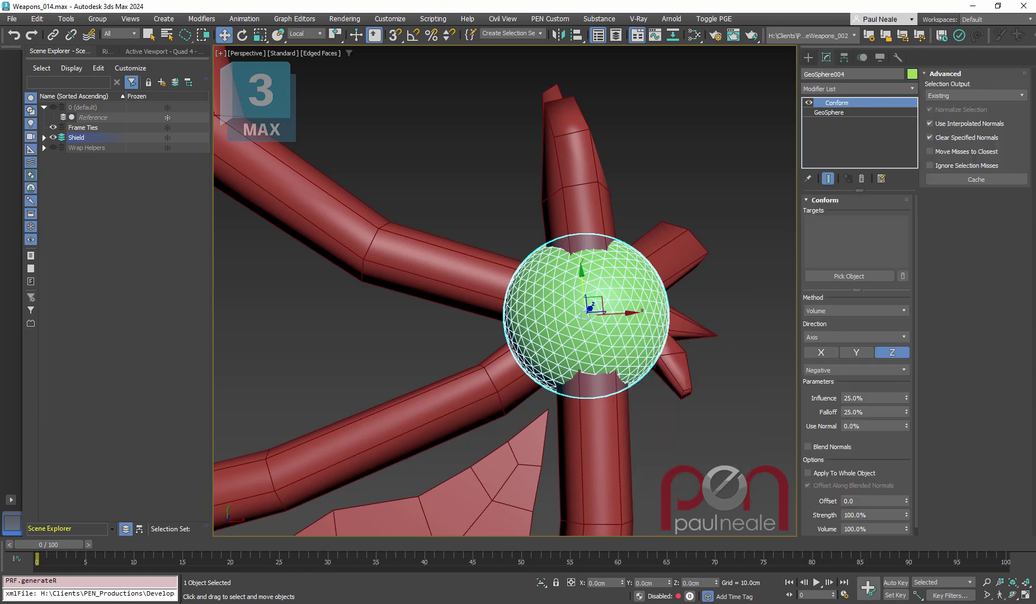
Pick the three crossing poles, Cylinder007, Cylinder006 and Cylinder004, as the geosphere's Conform targets.
click(849, 276)
click(585, 210)
click(671, 250)
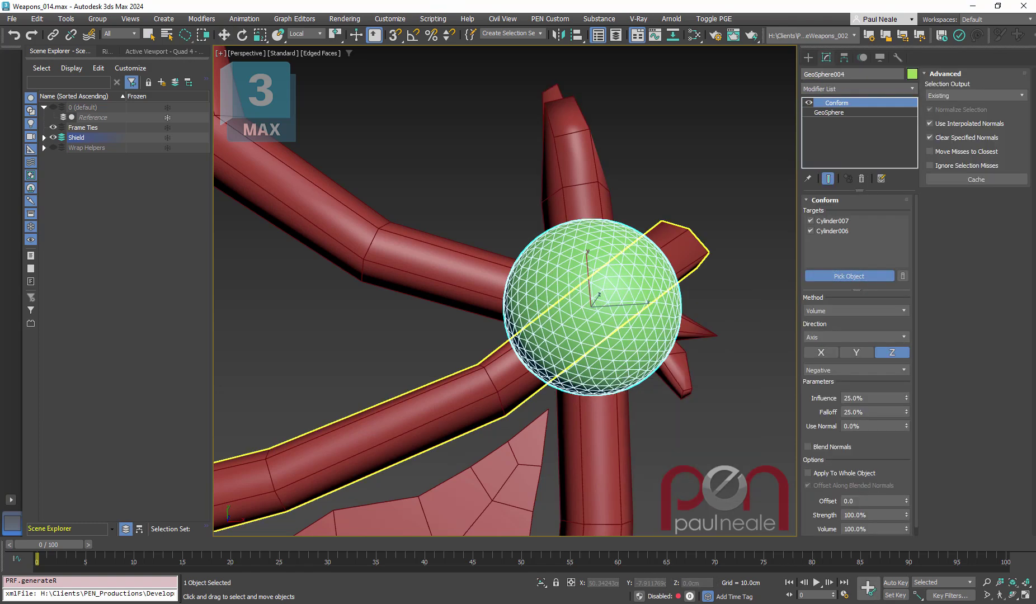
click(436, 251)
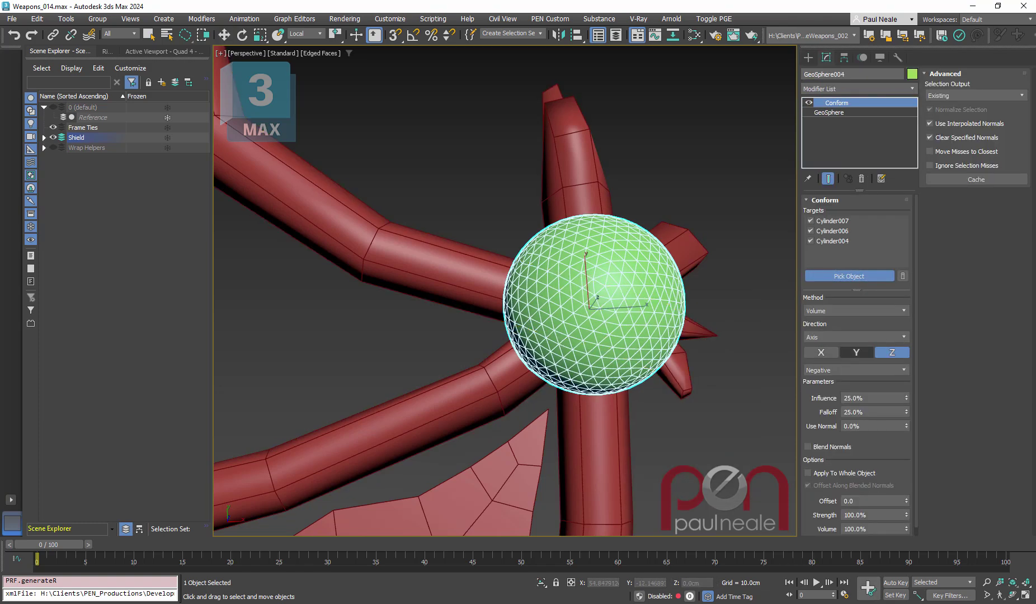
Set the geosphere's Conform method to Shrink Wrap and its direction to Closest Point.
click(855, 311)
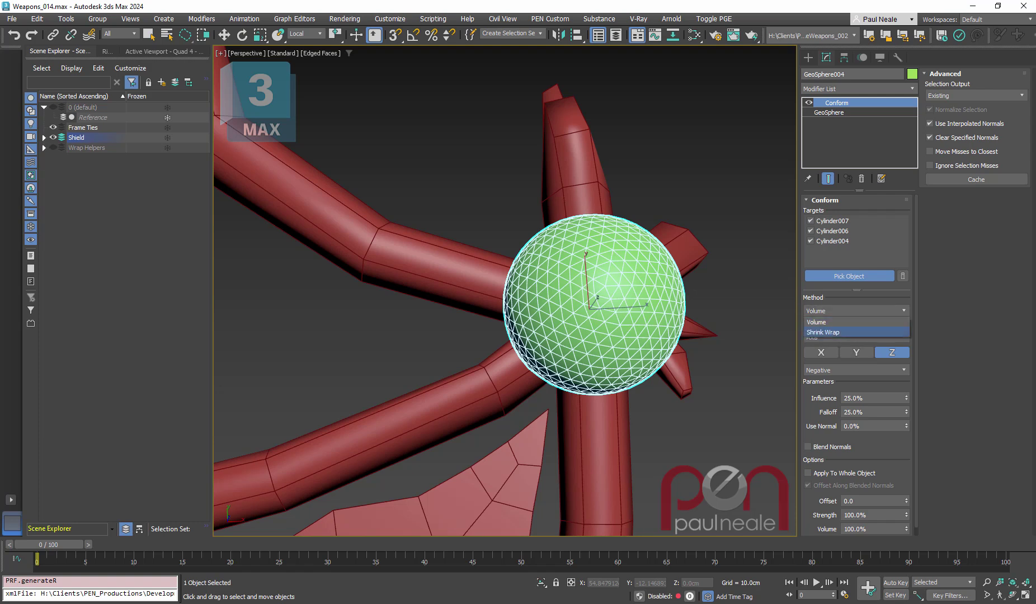
click(839, 333)
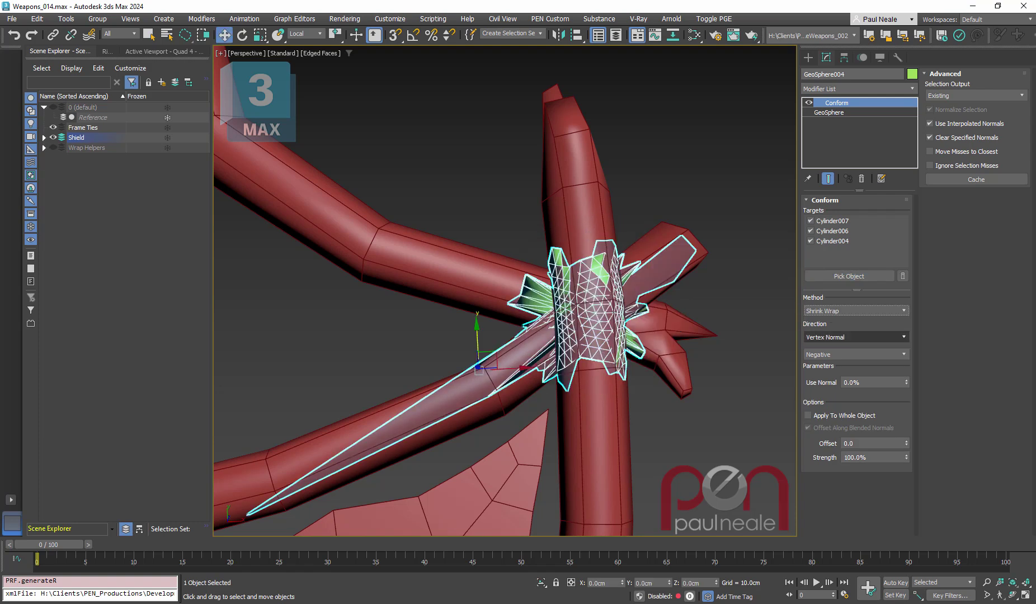
click(855, 337)
click(834, 388)
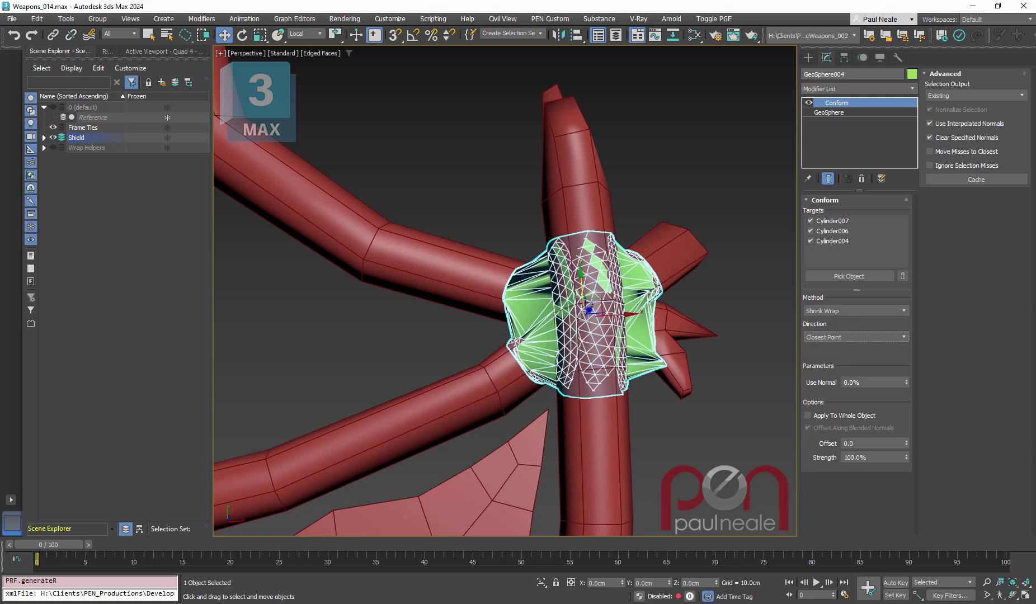
mouse_move(699, 380)
alt+middle_down()
mouse_move(652, 358)
mouse_move(634, 324)
mouse_move(671, 279)
mouse_move(660, 320)
mouse_move(666, 364)
mouse_move(710, 367)
mouse_move(719, 355)
mouse_move(707, 347)
mouse_move(705, 361)
alt+middle_up()
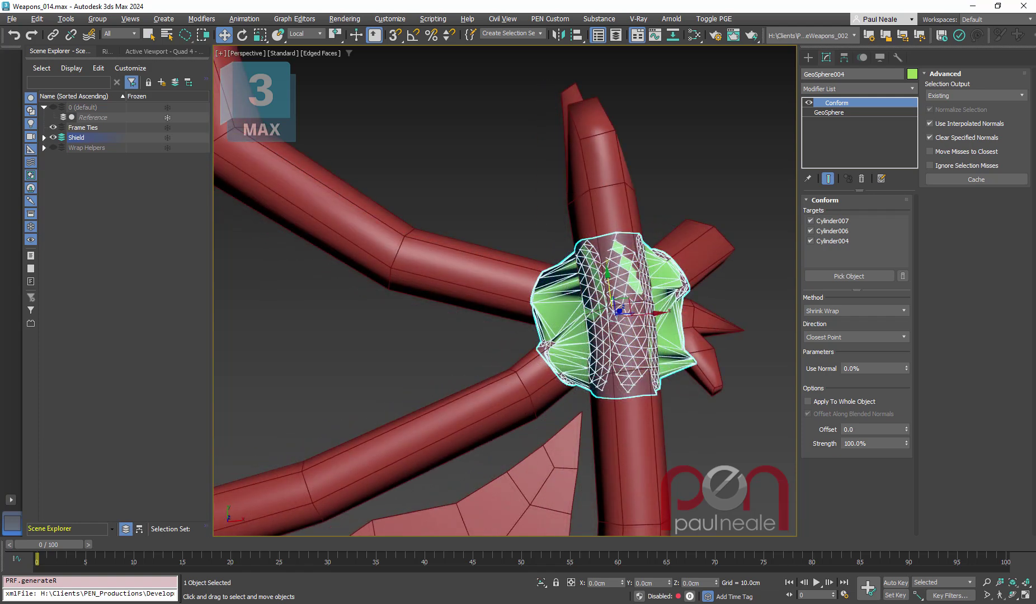
Add a Relax modifier to the geosphere and raise its relax value to 0.9.
text(relax)
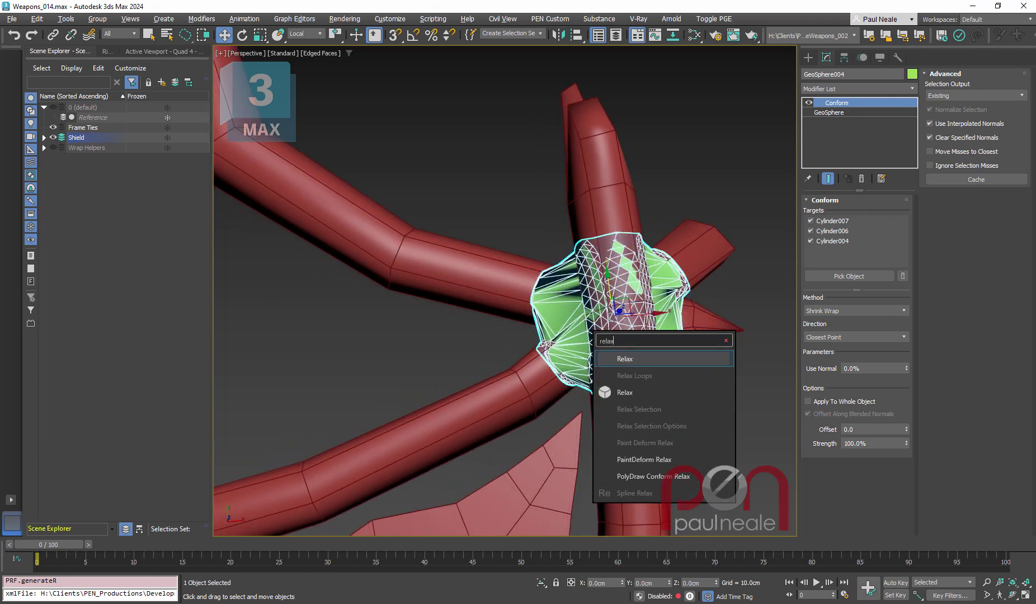
key(Down)
key(Down)
key(Return)
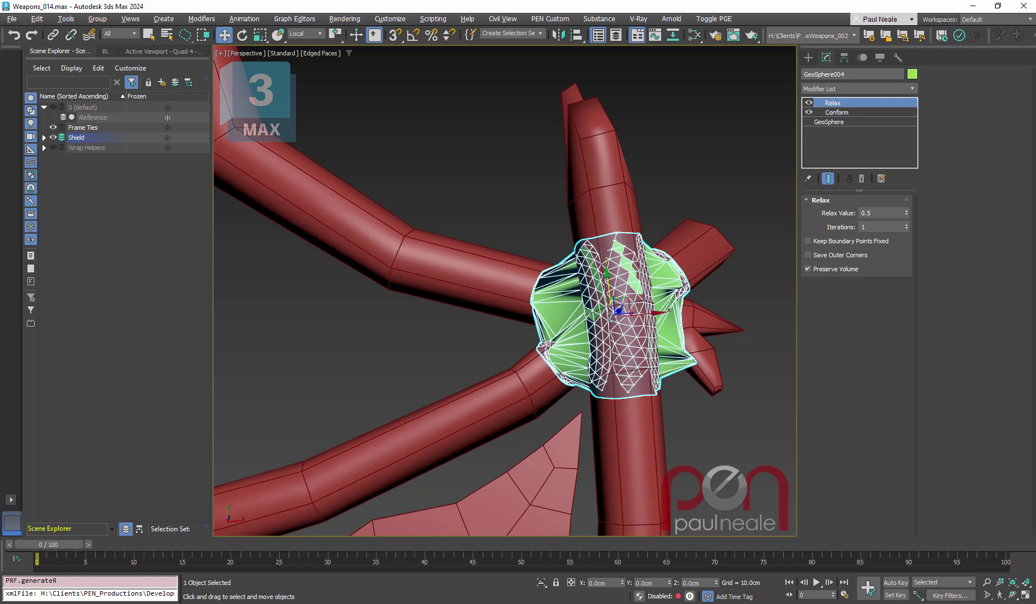
drag(906, 213, 906, 184)
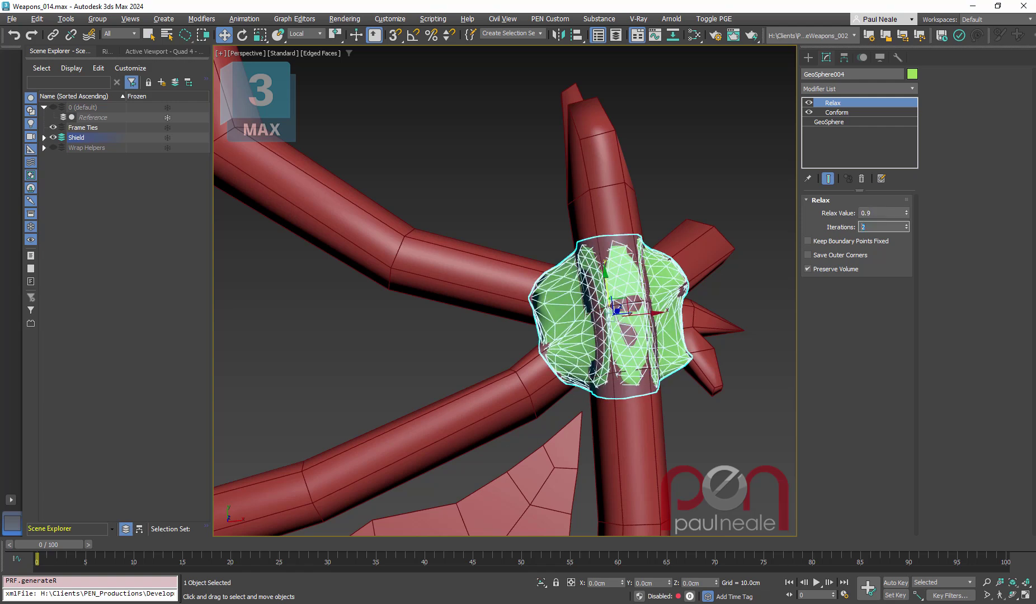
Turn on see-through display for the geosphere and set its Relax iterations to 4.
alt+middle_drag(615, 403, 719, 246)
key(alt+x)
mouse_move(492, 263)
alt+middle_down()
mouse_move(515, 212)
mouse_move(503, 252)
alt+middle_up()
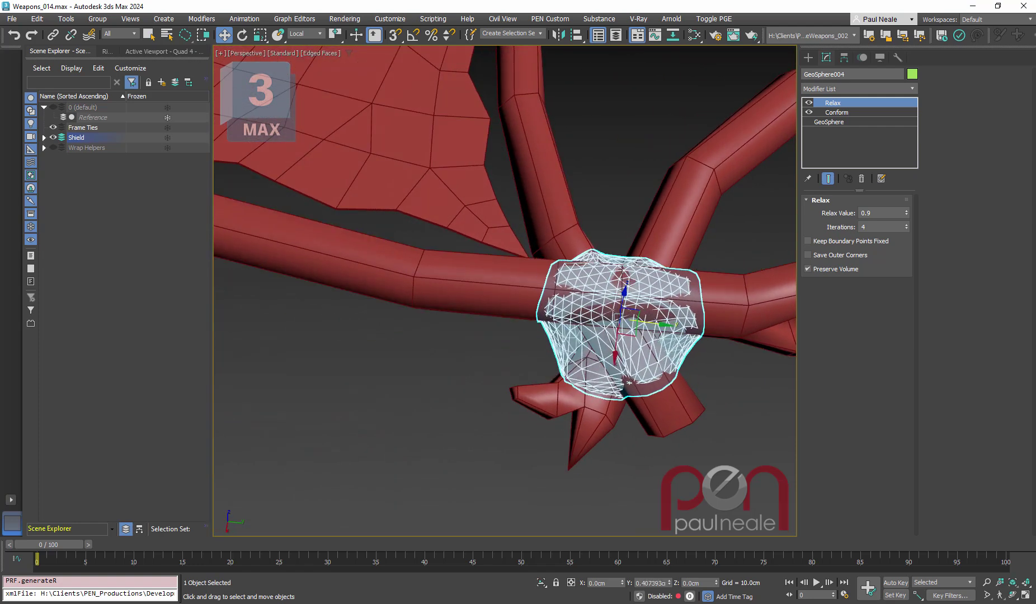
Adjust the geosphere's base radius and try a Conform offset of 0.2 before restoring the offset to 0.0.
click(829, 122)
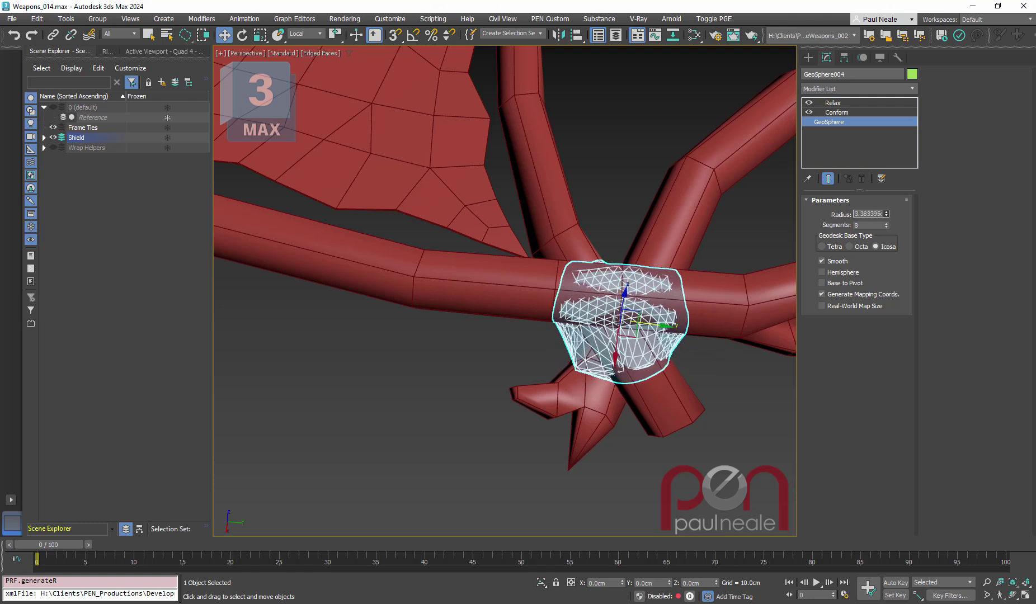
alt+middle_drag(560, 280, 587, 242)
click(837, 113)
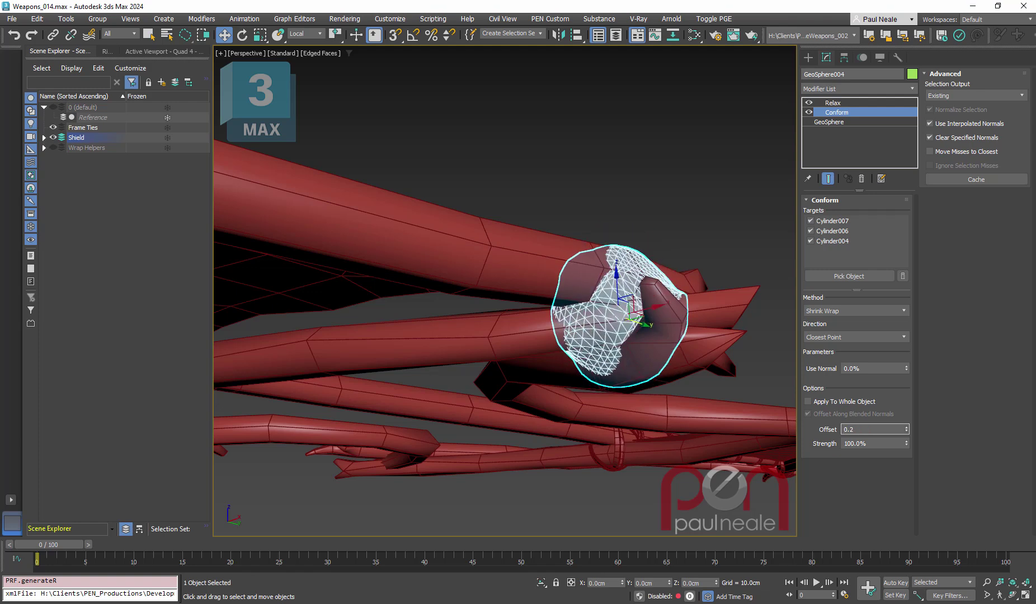
alt+middle_drag(616, 313, 634, 282)
scroll(632, 282, up, 2)
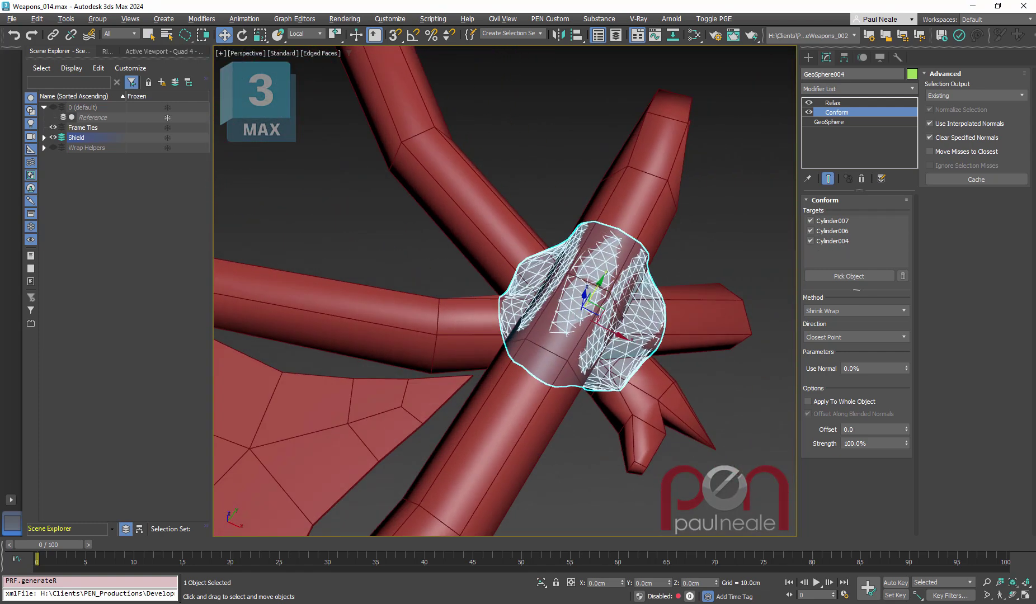
Draw a circle with a radius of about 3.26 cm beside the joint and disable its renderer and viewport thickness.
alt+middle_drag(621, 280, 640, 294)
ctrl+right_click(644, 296)
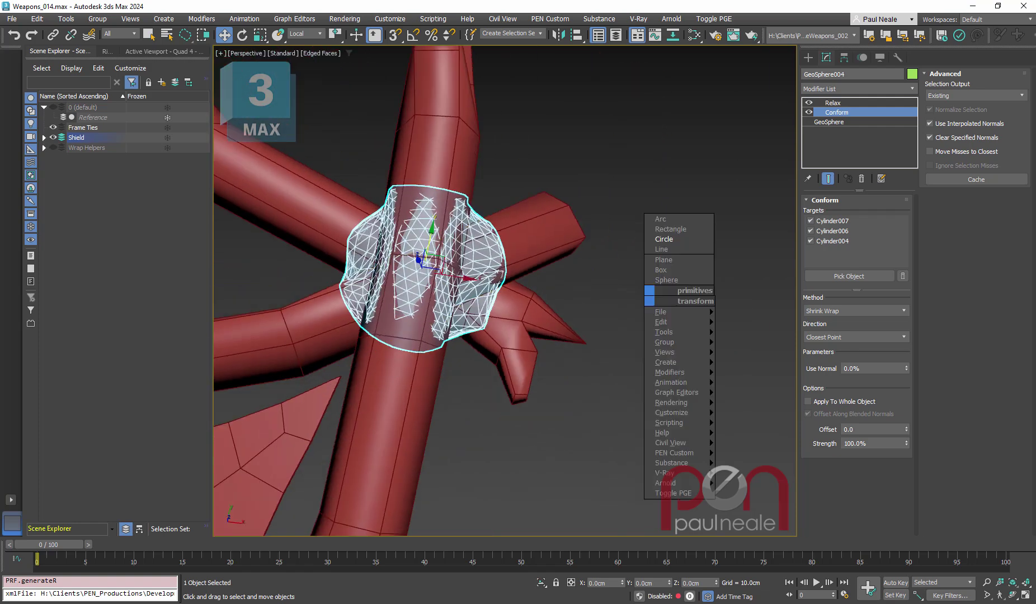
click(664, 238)
drag(672, 283, 739, 282)
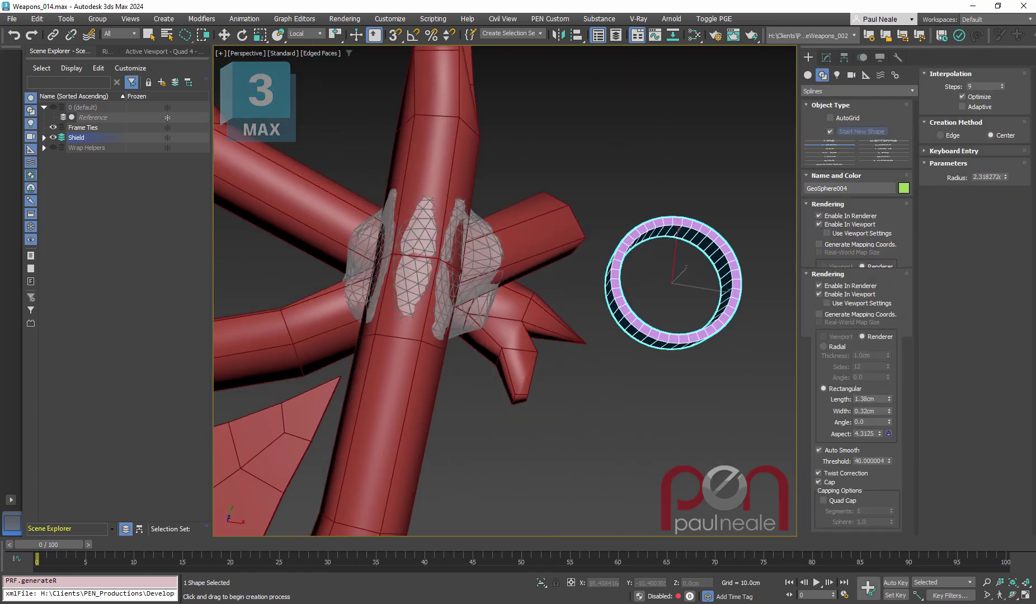
drag(721, 317, 741, 331)
click(820, 285)
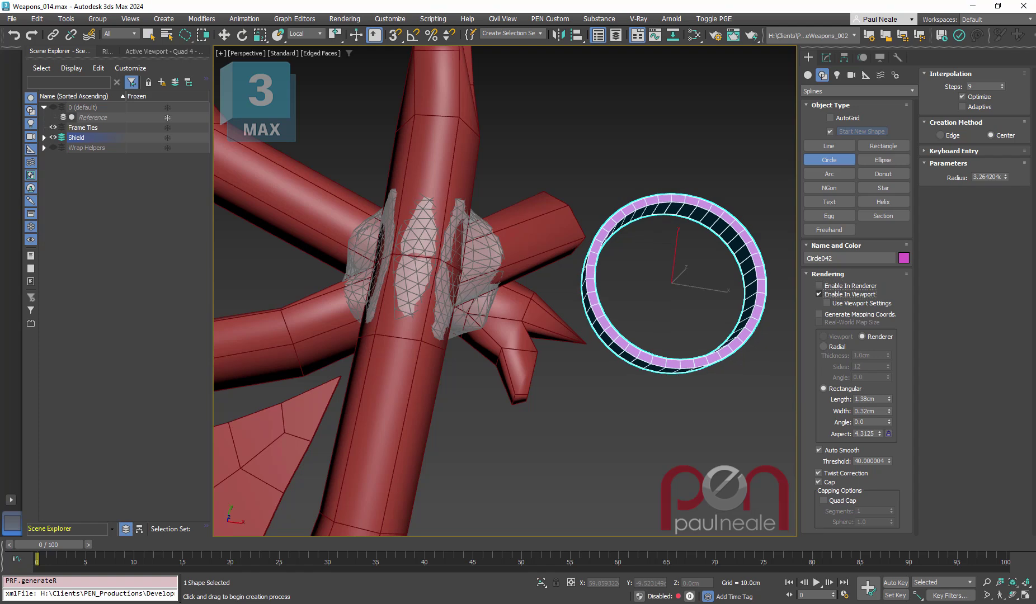
click(820, 295)
Align the circle's center and orientation to the geosphere and rotate it diagonally around the crossing poles.
key(alt+a)
click(482, 263)
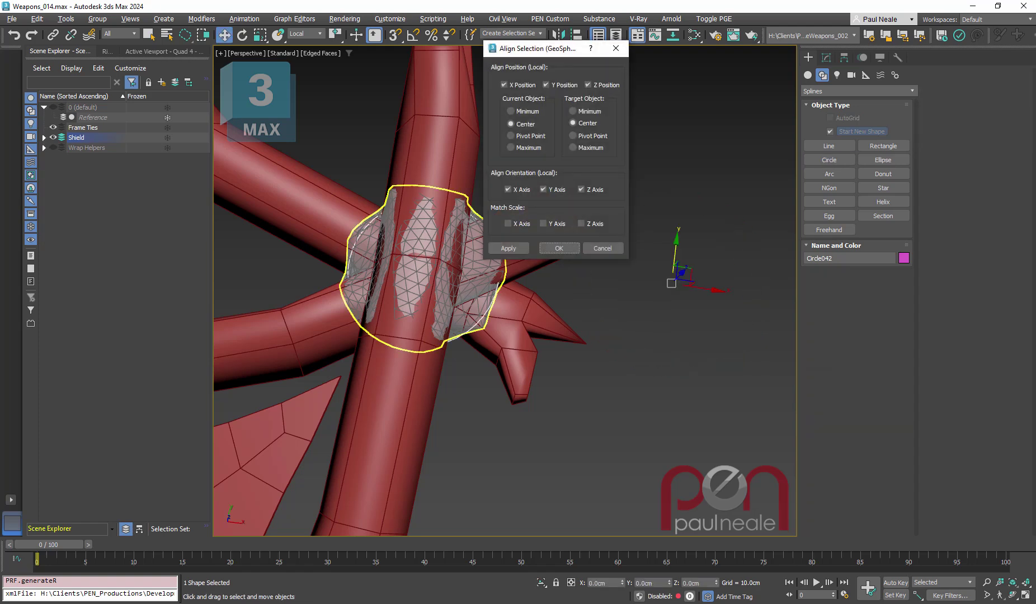
middle_drag(481, 268, 607, 281)
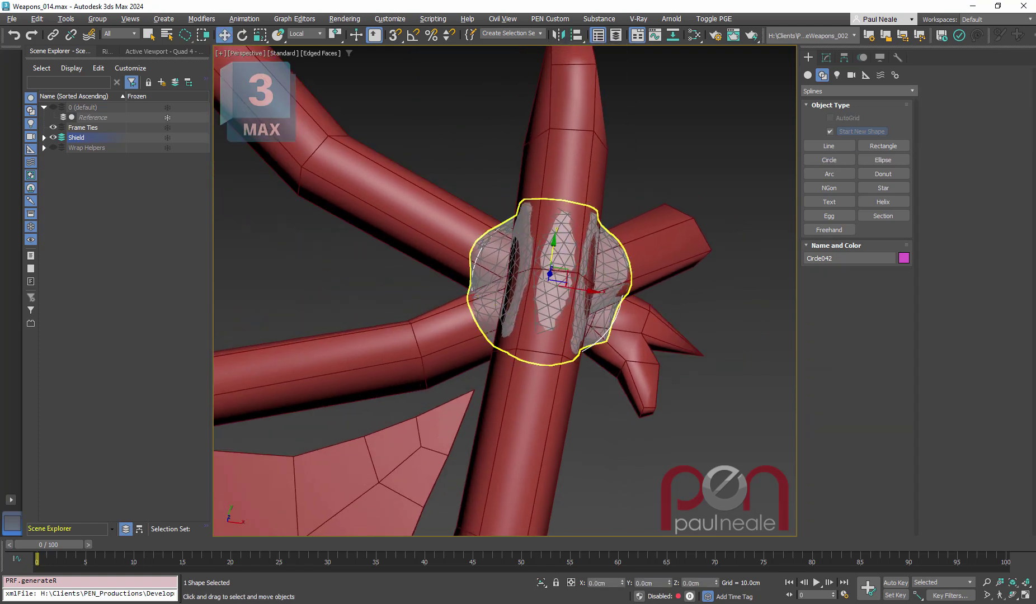
key(e)
mouse_move(551, 283)
mouse_down()
mouse_move(557, 296)
mouse_move(561, 275)
mouse_up()
drag(564, 322, 583, 305)
Enlarge the circle's radius to about 4.96 cm so it encloses the joint.
click(826, 58)
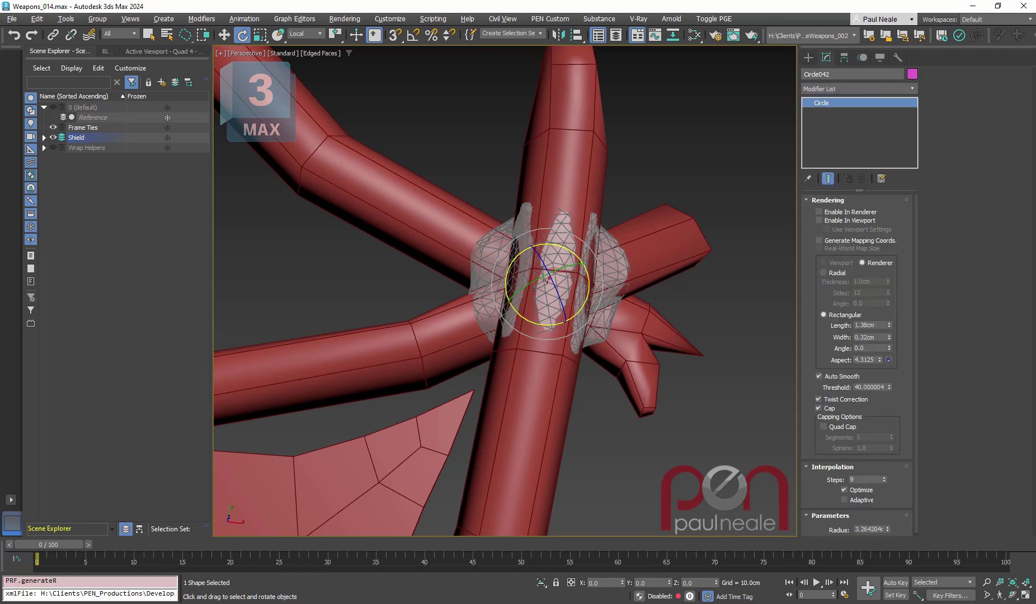
click(828, 200)
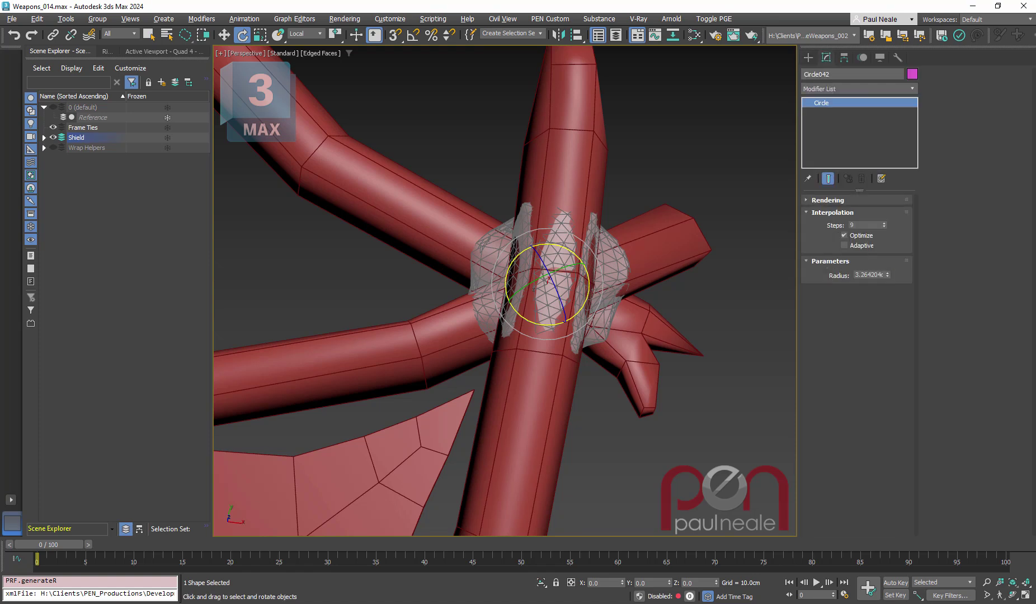
drag(888, 275, 887, 253)
alt+middle_drag(643, 341, 604, 279)
scroll(549, 223, up, 4)
scroll(504, 291, down, 3)
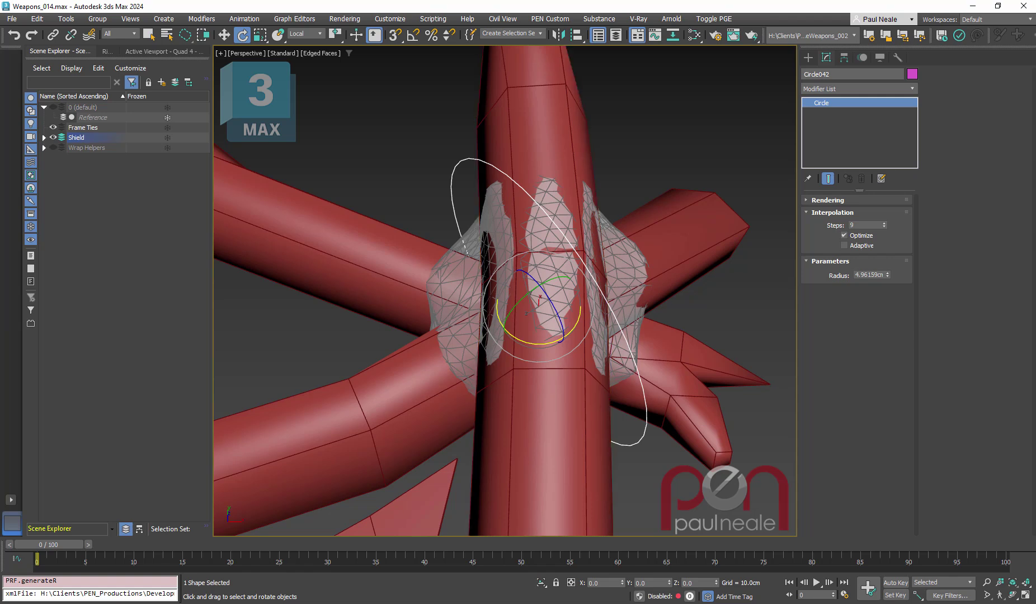
alt+middle_drag(537, 324, 492, 327)
alt+middle_drag(503, 291, 554, 269)
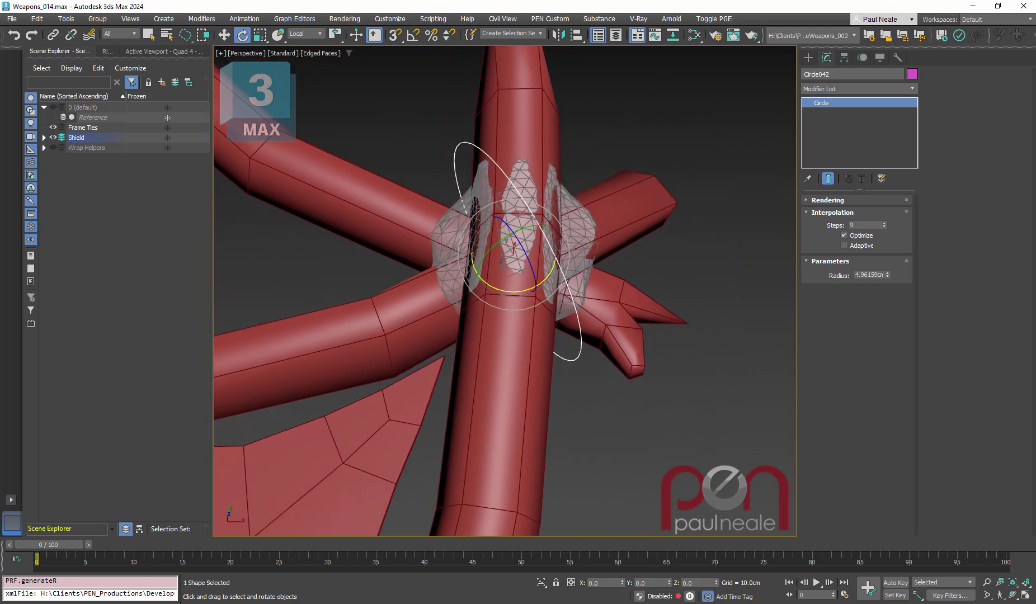
Add a Sweep modifier to the circle with a Bar section 0.324 cm long and 1.86 cm wide.
key(x)
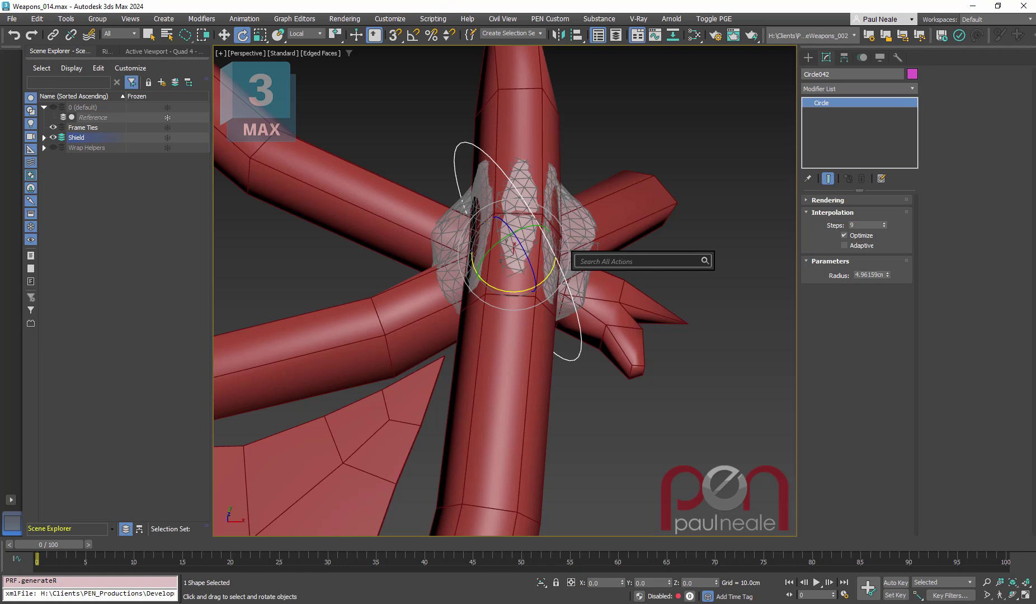
text(sweep)
key(Return)
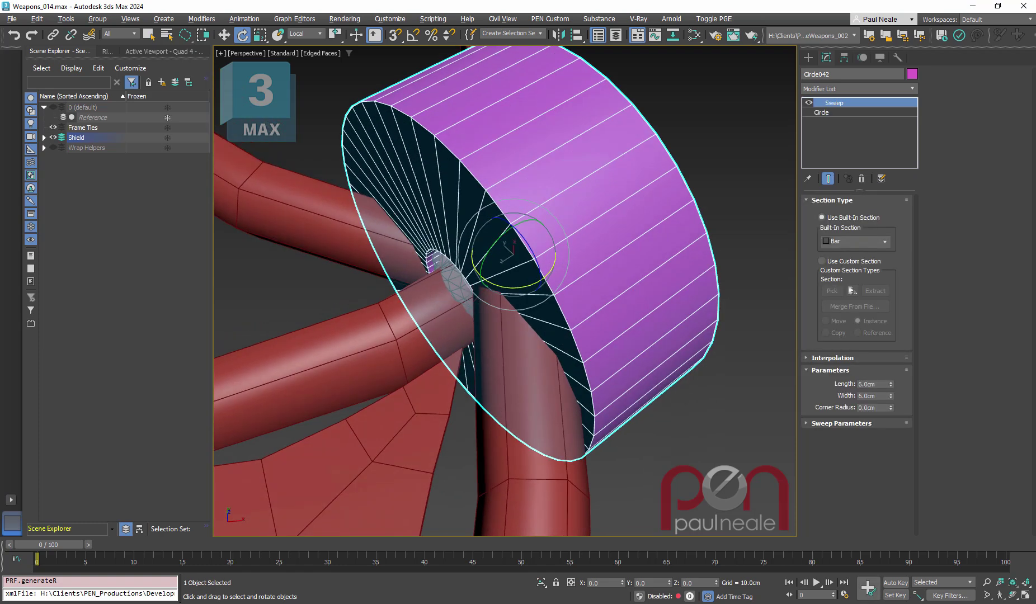
mouse_move(891, 385)
mouse_down()
mouse_move(891, 422)
mouse_move(891, 389)
mouse_move(891, 402)
mouse_up()
alt+middle_drag(538, 275, 453, 280)
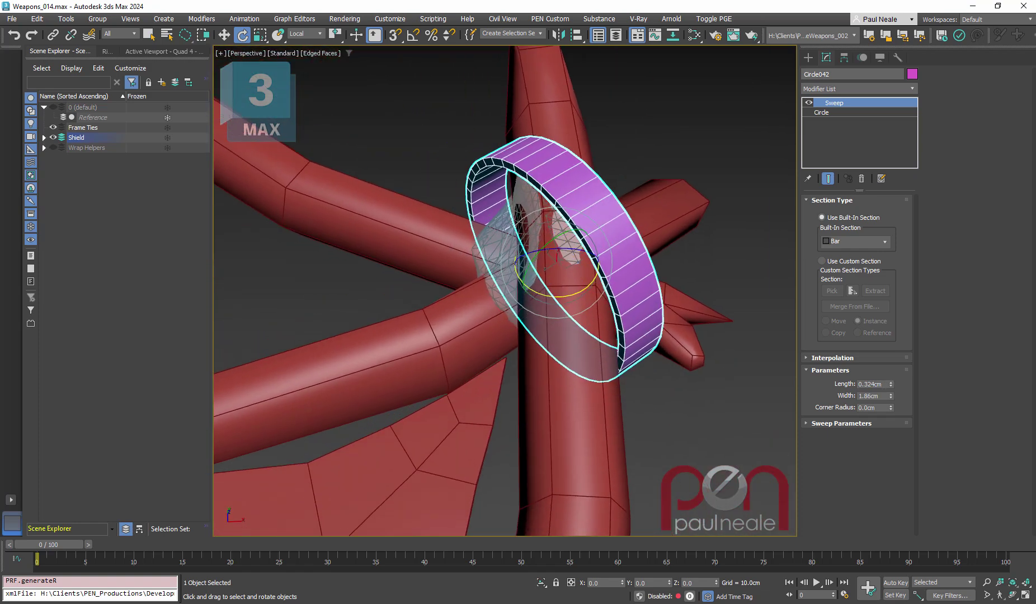
Add a Conform modifier to the swept circle and pick the geosphere as its target.
text(xconf)
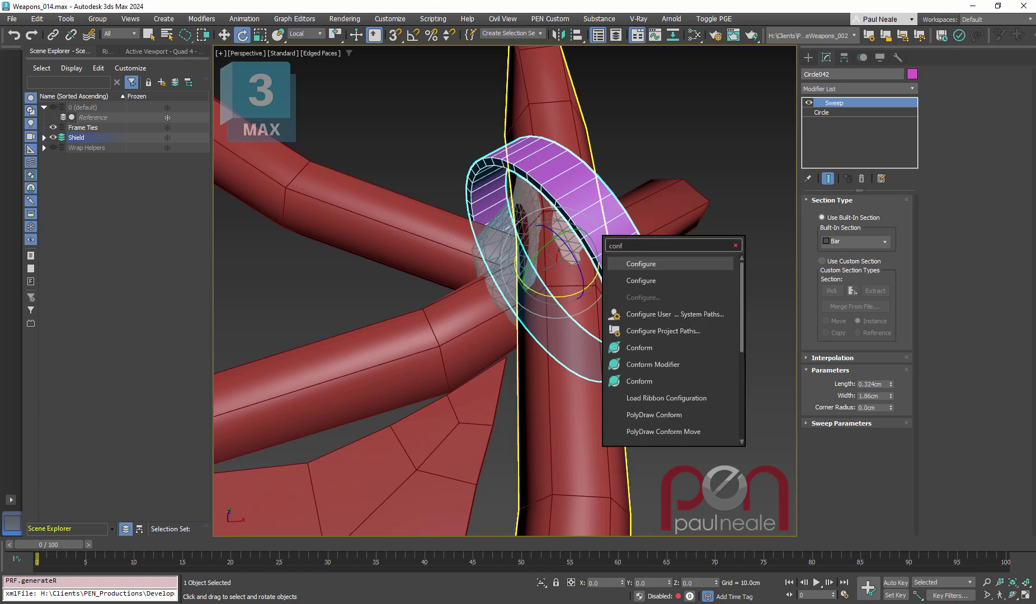
click(653, 364)
click(849, 276)
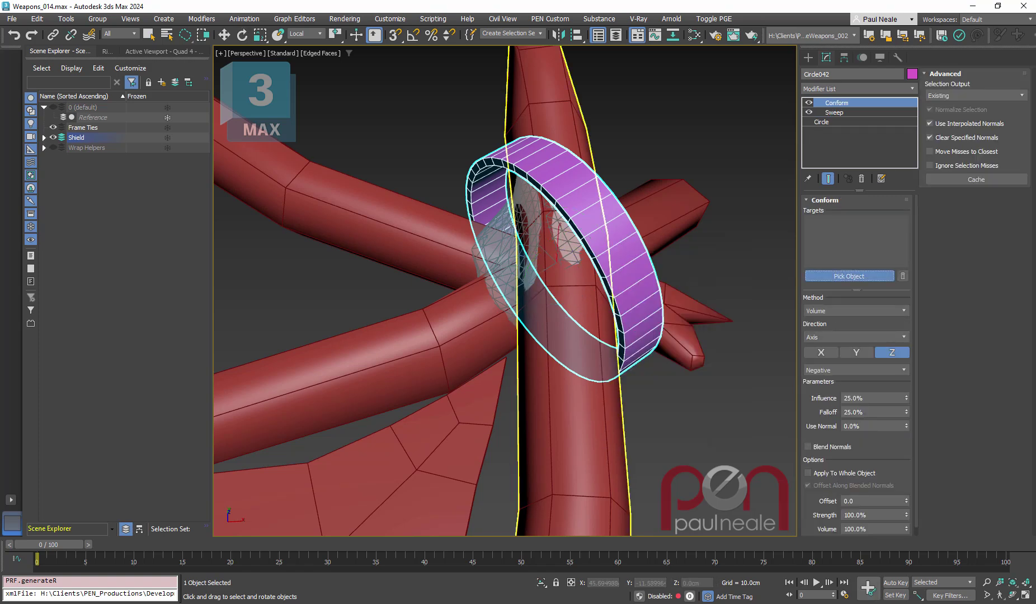
click(502, 275)
alt+middle_drag(537, 291, 554, 296)
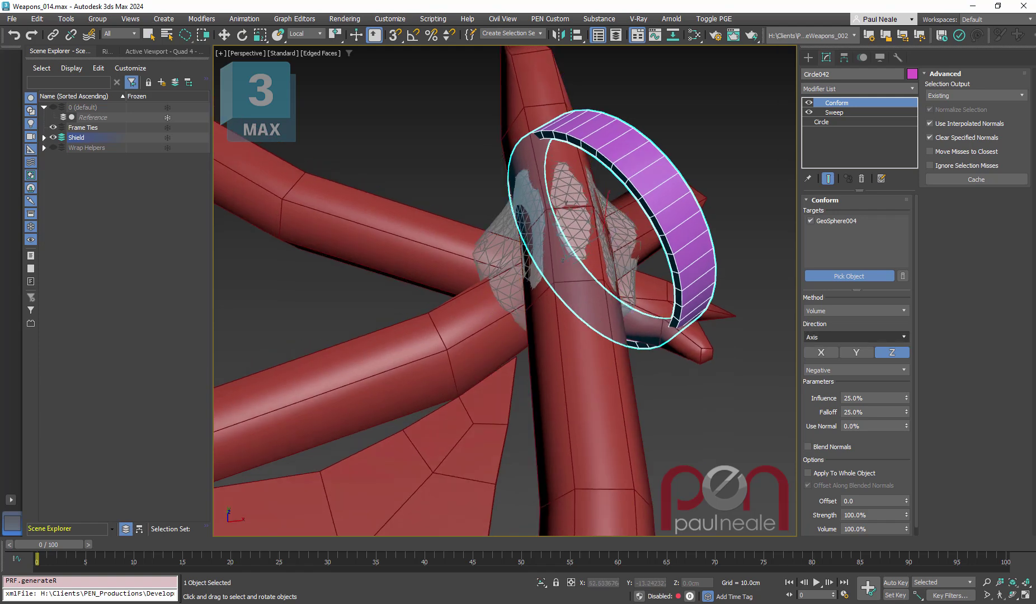
Set the swept circle's Conform method to Shrink Wrap and its direction to Closest Point.
click(856, 311)
click(852, 332)
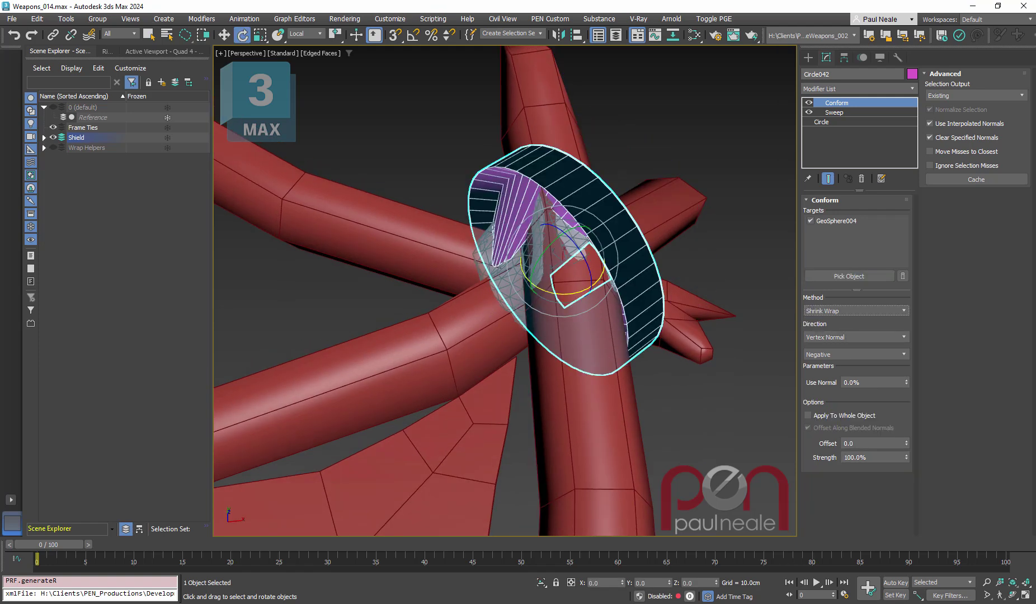
alt+middle_drag(560, 302, 565, 274)
click(856, 337)
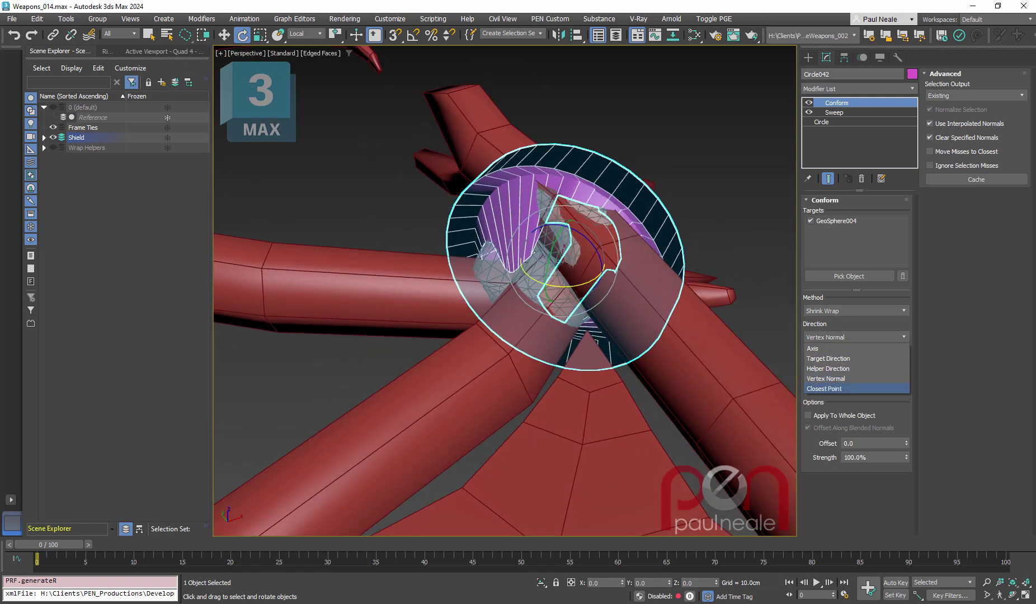
click(825, 388)
alt+middle_drag(523, 267, 567, 239)
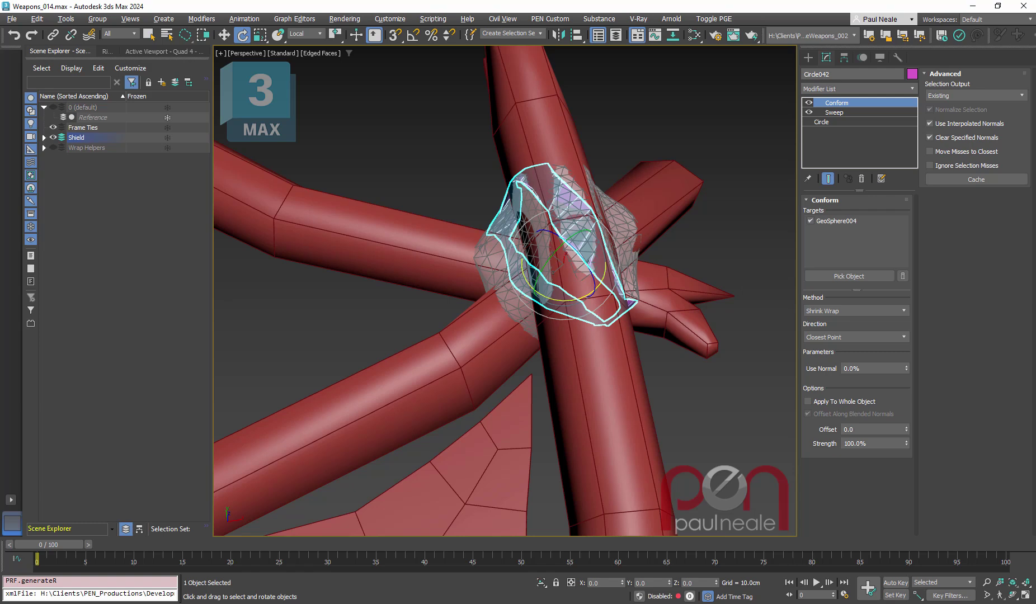
Turn off the Conform modifier on the swept circle.
click(809, 103)
alt+middle_drag(571, 280, 579, 235)
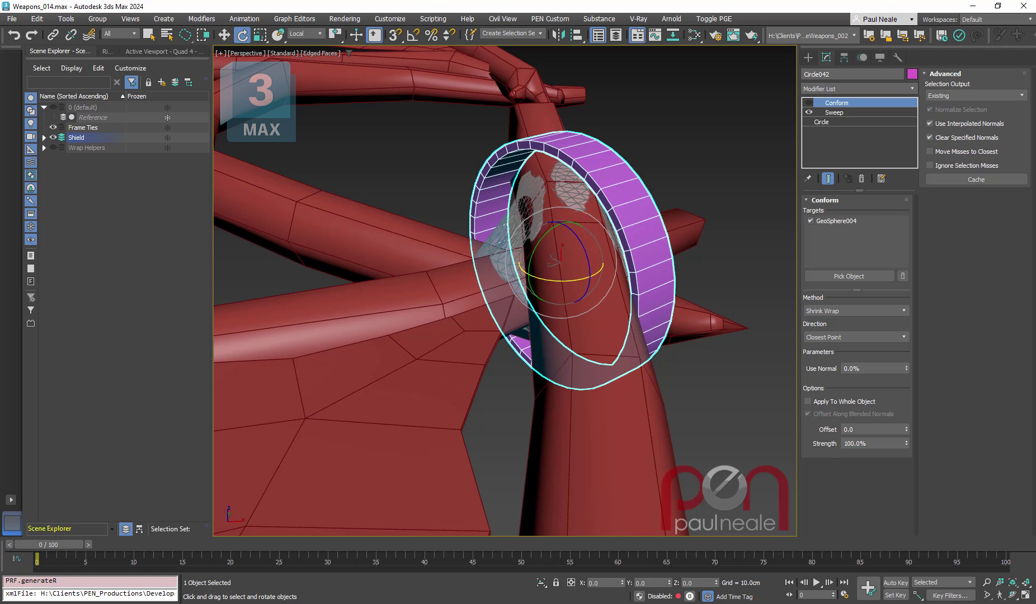
alt+middle_drag(559, 257, 631, 264)
Check the grid and snap settings for Grid Points and turn on snapping.
shift+right_click(601, 256)
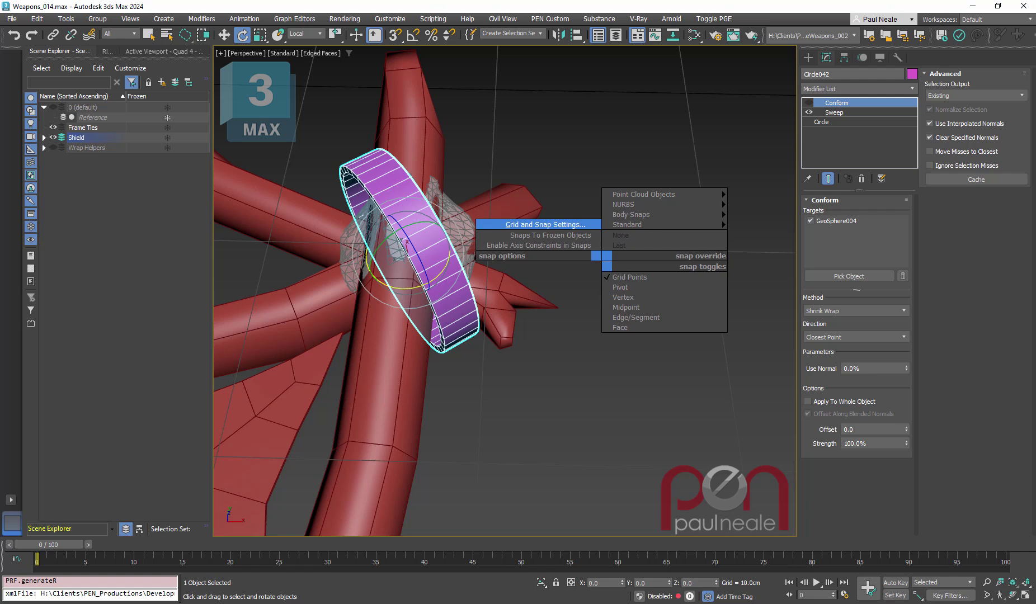
click(546, 224)
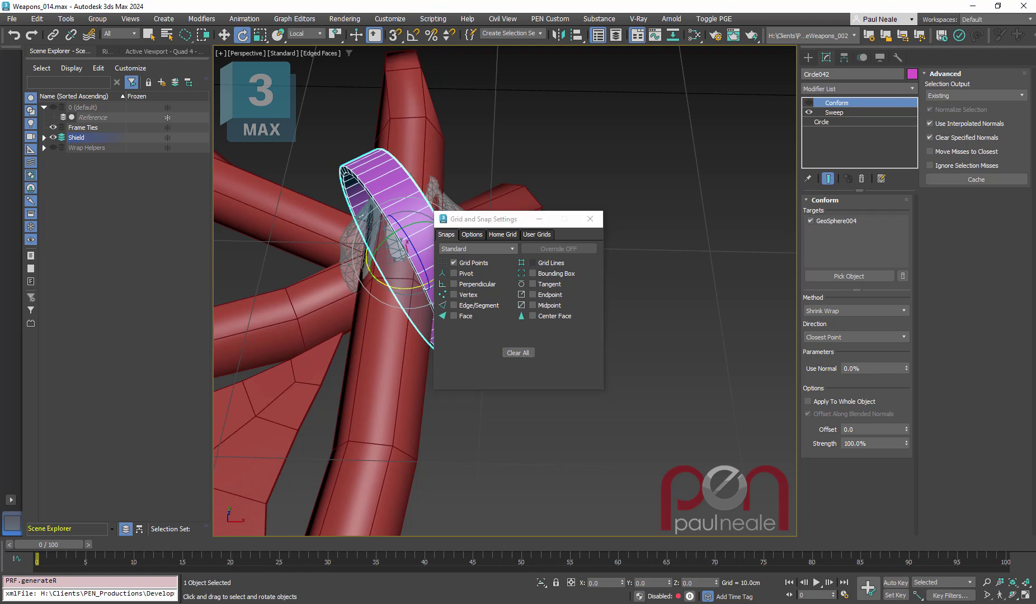
click(589, 219)
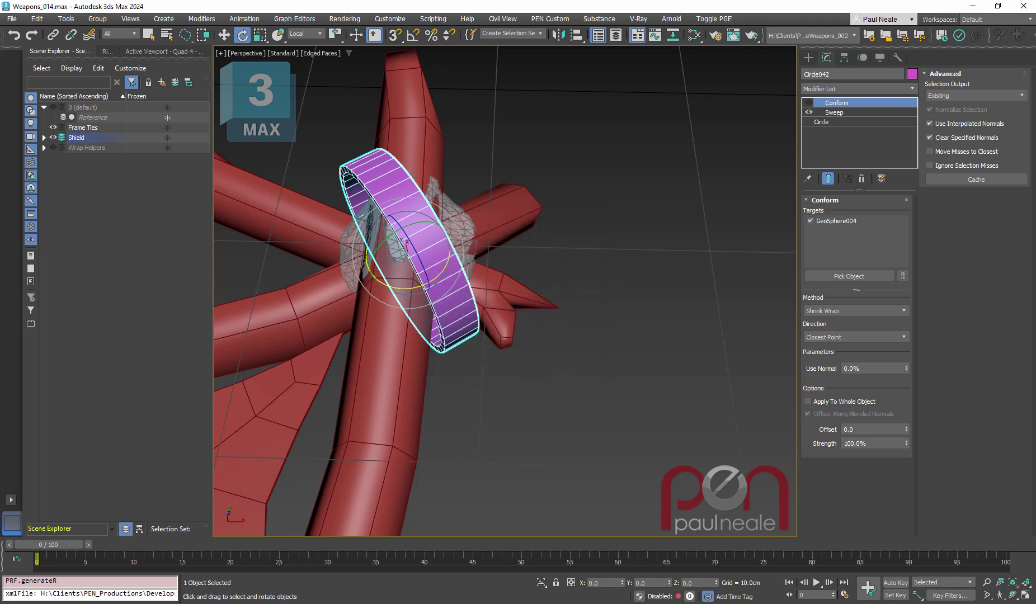
key(s)
Draw a straight two-point line from grid point (50, -10, 0) to (60, -10, 0) cm beside the joint.
alt+right_click(585, 275)
click(551, 259)
ctrl+right_click(580, 209)
click(594, 161)
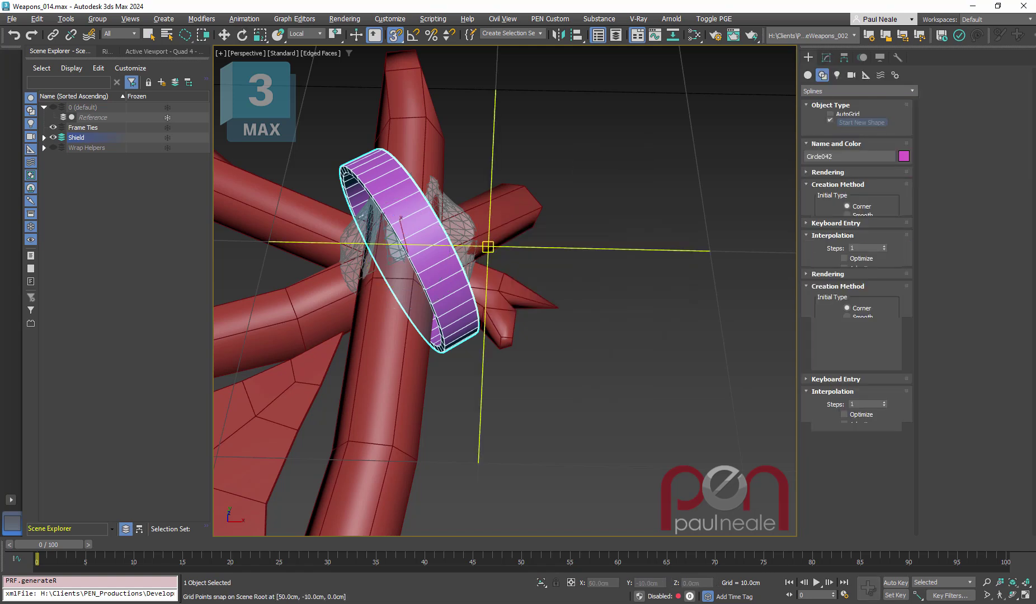
click(488, 247)
click(710, 250)
right_click(713, 297)
scroll(607, 282, up, 1)
middle_drag(606, 282, 587, 287)
Select all vertices of the new line and set their type to Corner.
key(e)
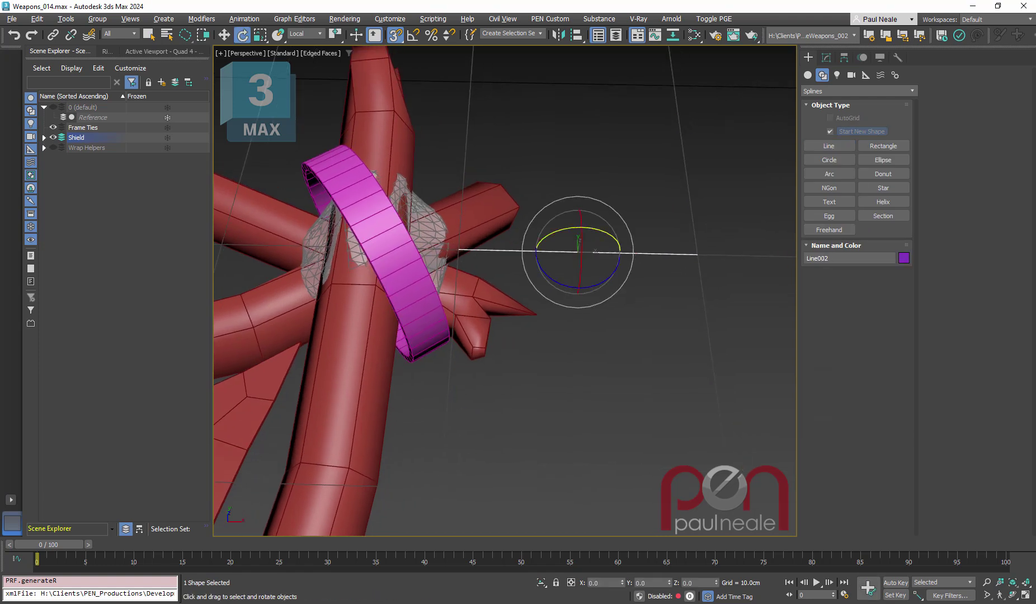
key(1)
scroll(607, 280, up, 2)
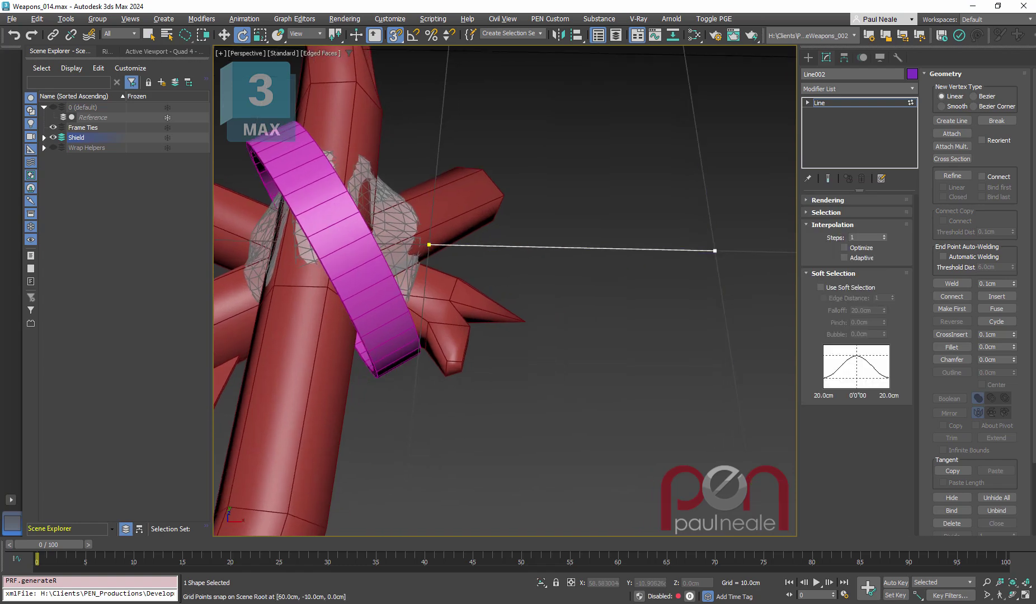
key(ctrl+a)
scroll(607, 282, down, 1)
middle_drag(607, 282, 584, 286)
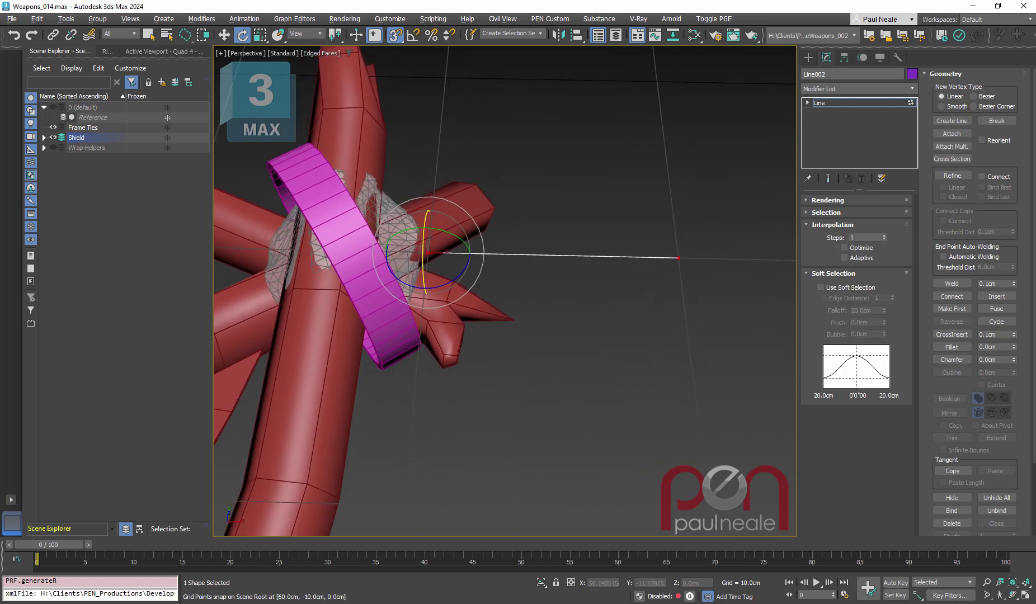
right_click(563, 278)
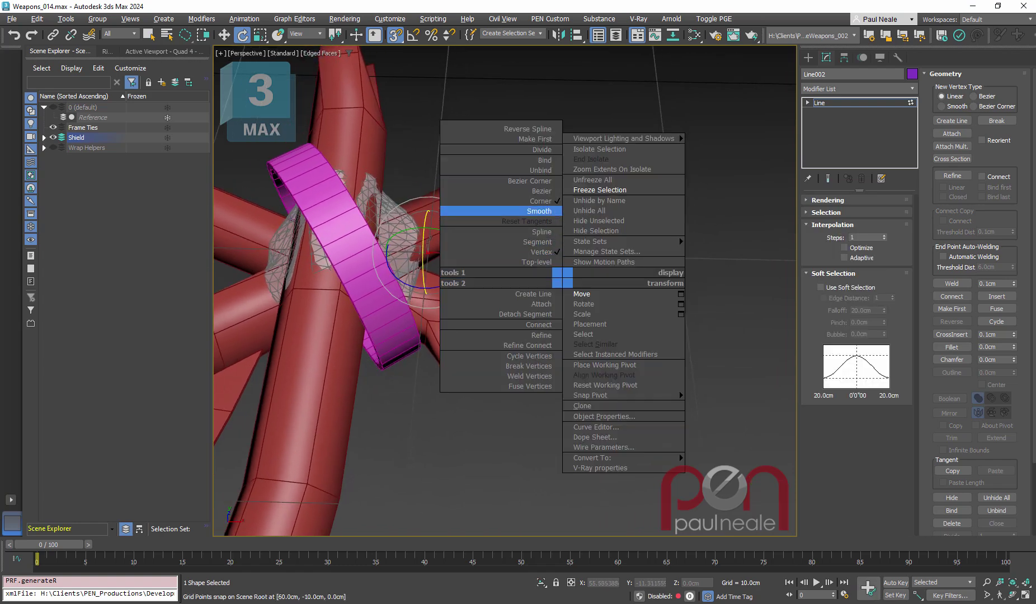
click(544, 201)
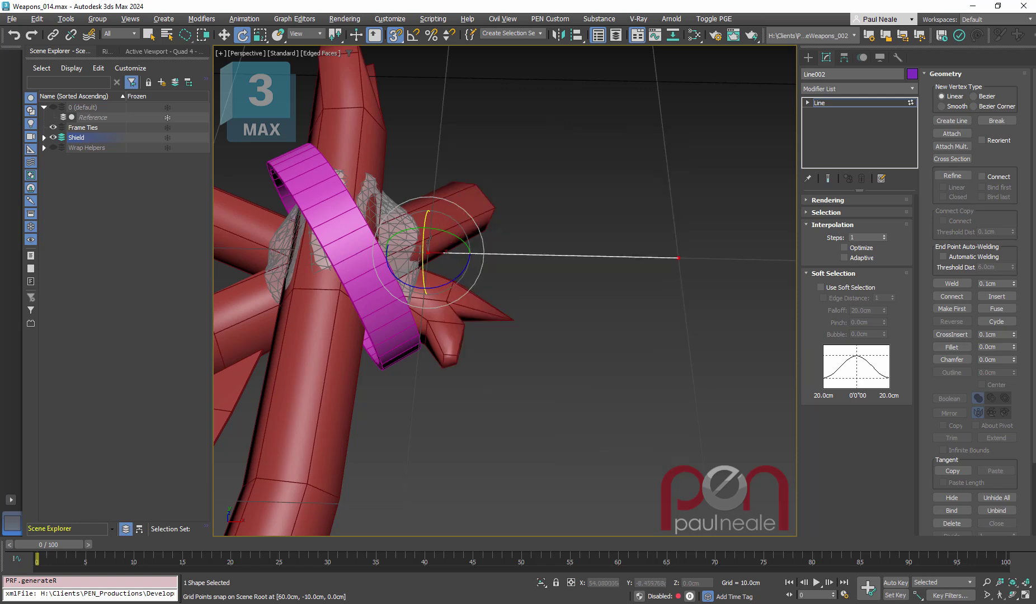
Scale the line's vertices down along X in View coordinates so it becomes a short segment.
key(r)
drag(335, 34, 335, 68)
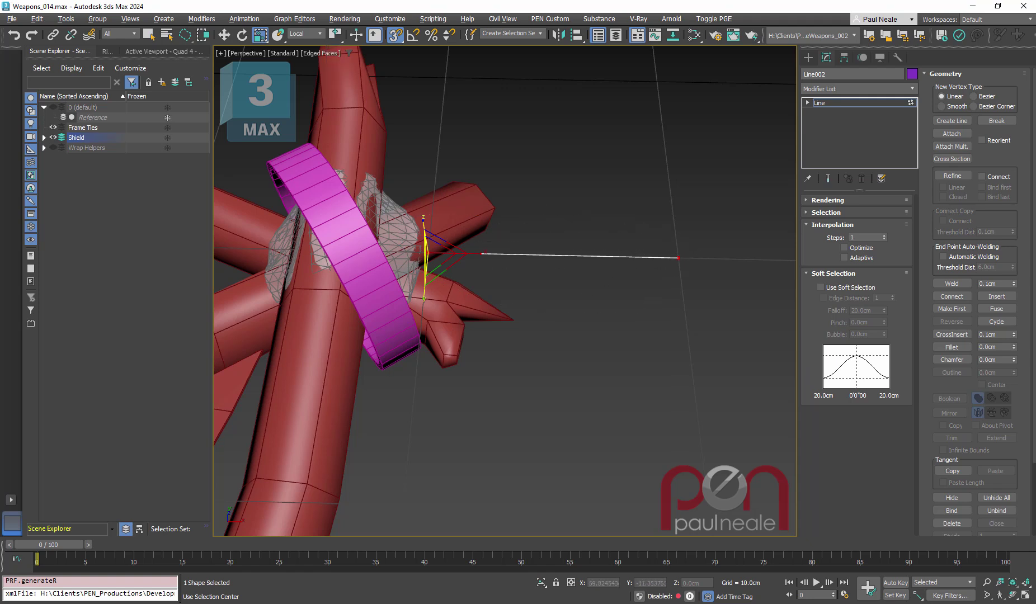
drag(336, 35, 335, 68)
alt+right_click(588, 225)
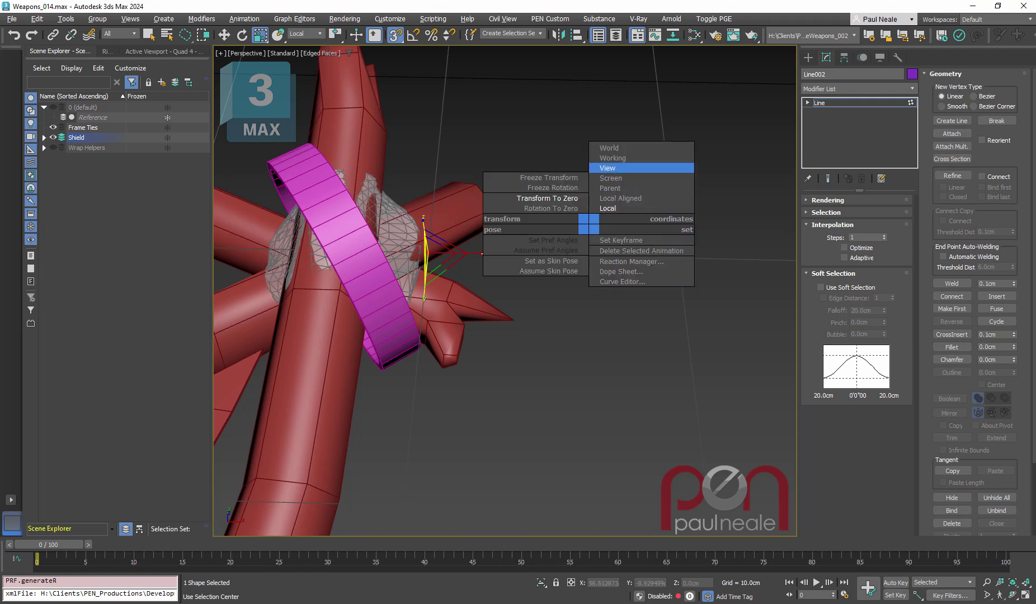
click(610, 167)
mouse_move(599, 257)
mouse_down()
mouse_move(550, 258)
mouse_move(582, 257)
mouse_up()
scroll(580, 257, up, 3)
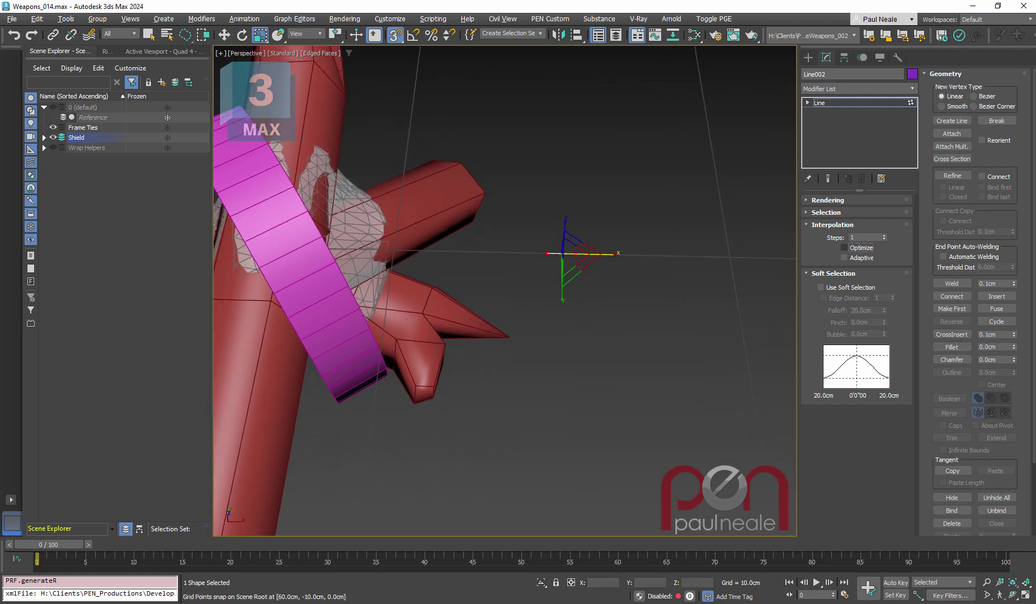
Shorten the line further by scaling its vertices along X to about 76%, and leave vertex editing.
scroll(566, 253, up, 4)
scroll(566, 253, down, 2)
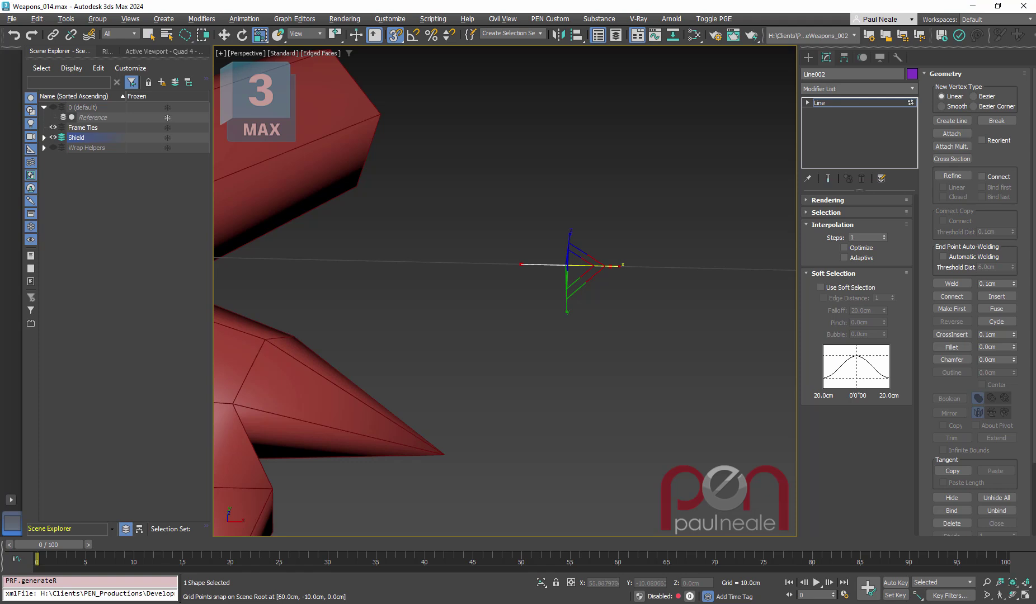
scroll(623, 281, down, 3)
middle_drag(576, 276, 687, 280)
scroll(687, 280, down, 2)
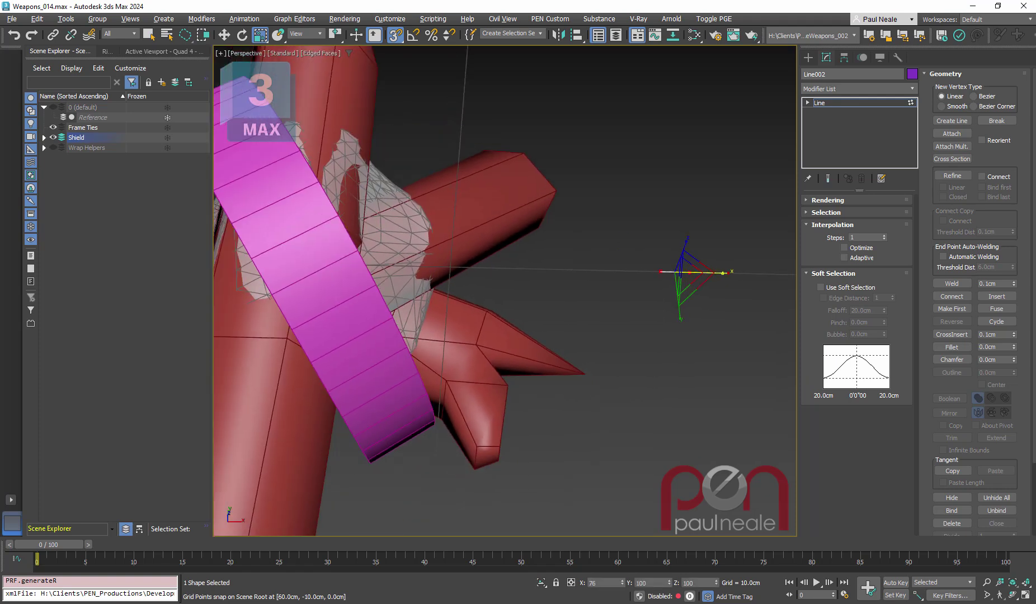
middle_drag(689, 273, 707, 270)
key(1)
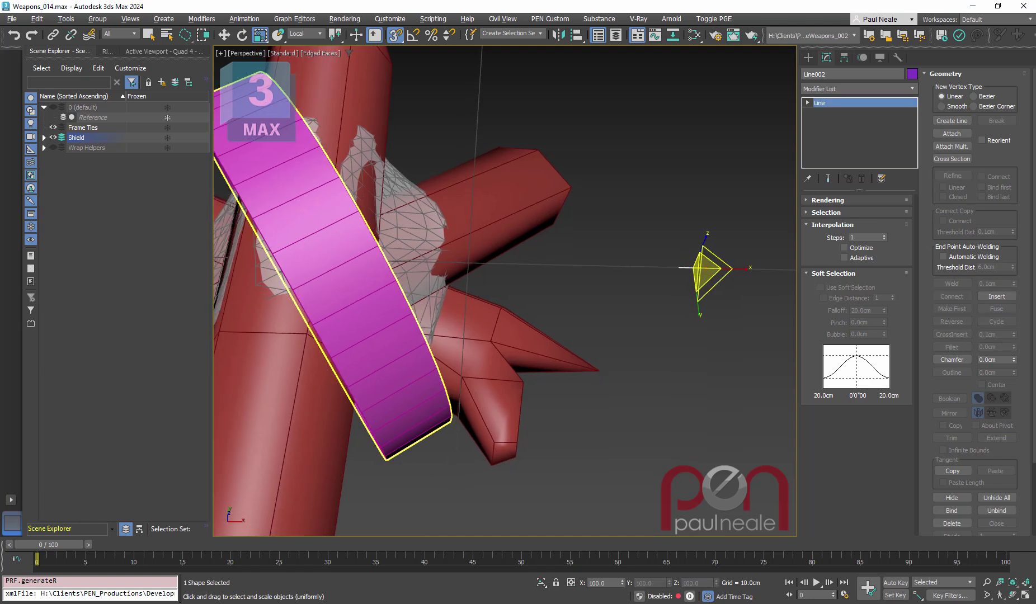
Set the swept circle's Sweep modifier to use the short line as its custom section.
click(364, 296)
click(834, 113)
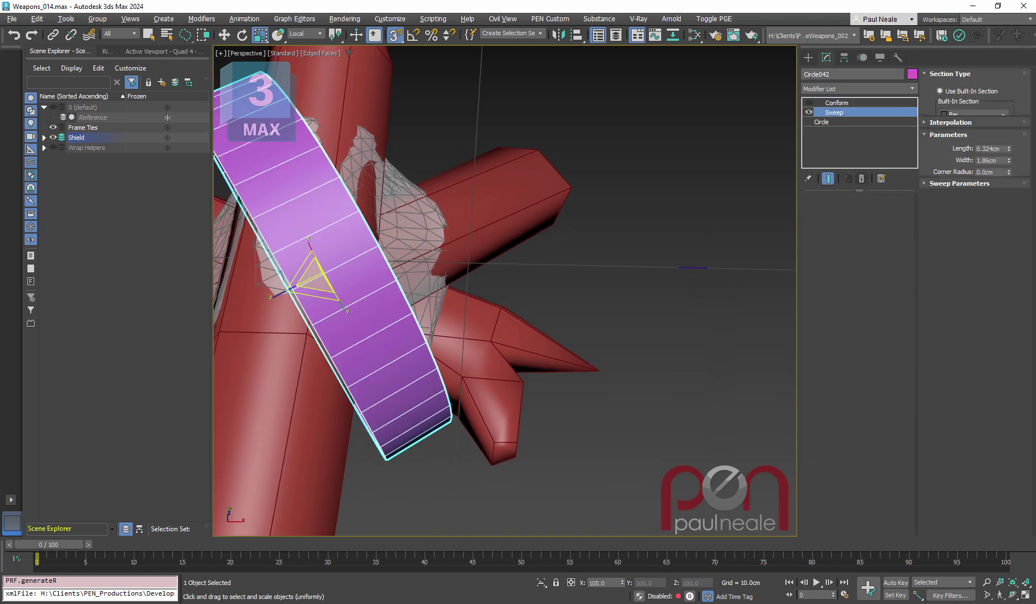
click(822, 261)
click(832, 291)
click(693, 267)
alt+middle_drag(425, 302, 490, 211)
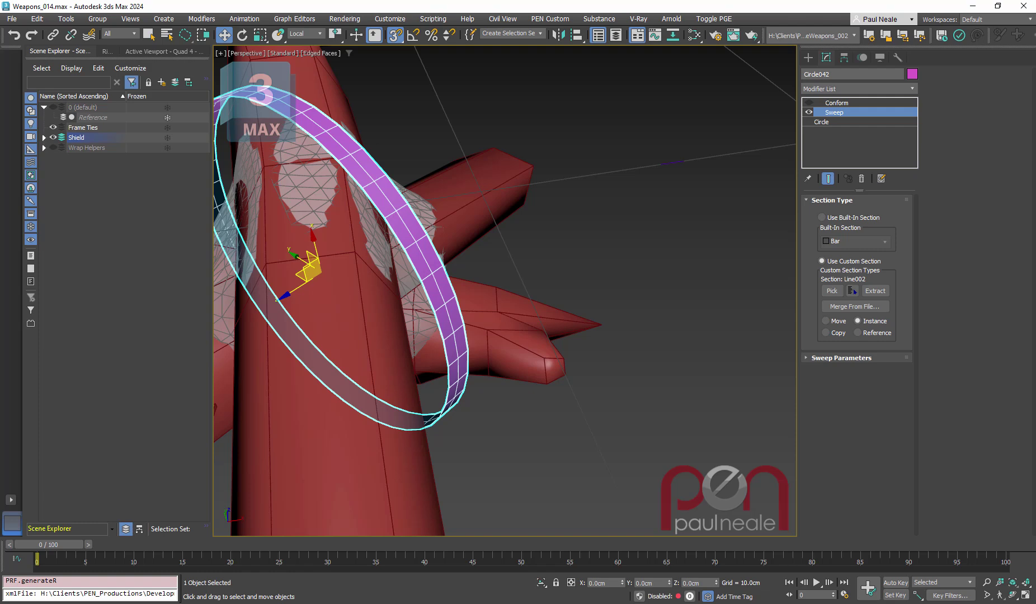
click(673, 162)
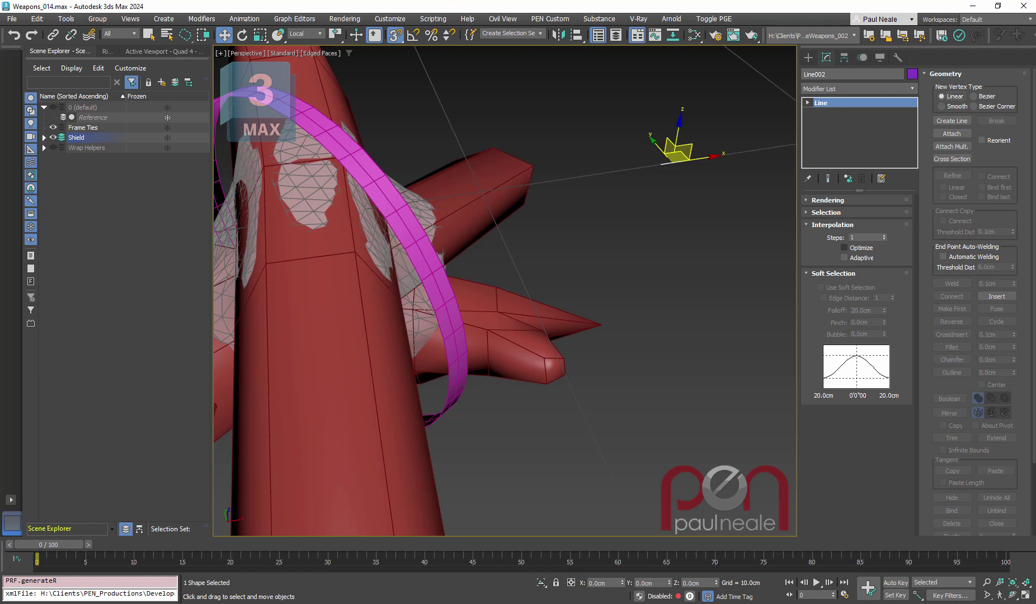
middle_drag(481, 269, 572, 290)
Turn the swept circle's Conform modifier back on, with Vertex Normal direction and a 0.1 offset.
click(501, 240)
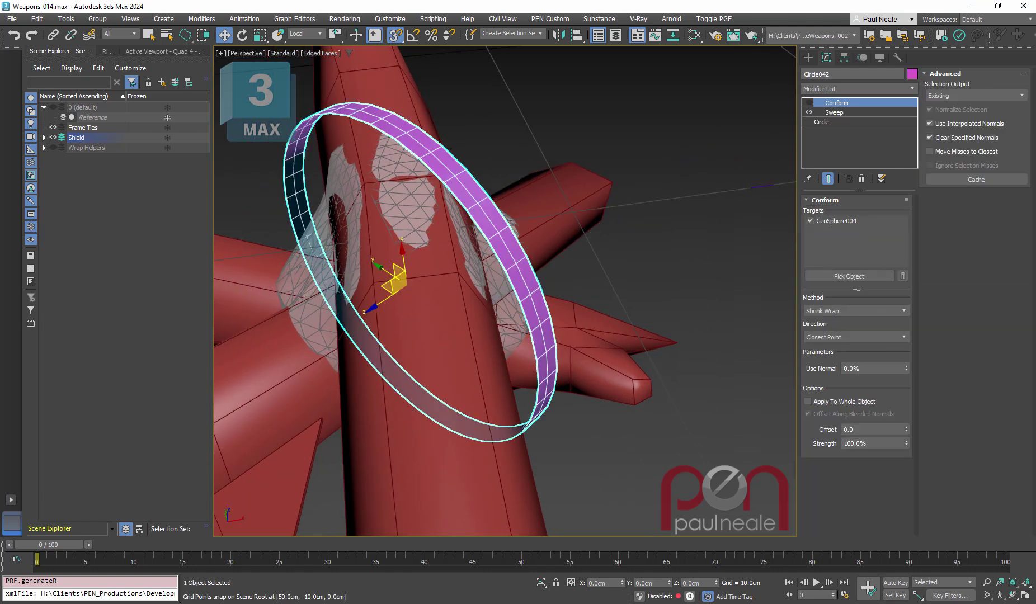
click(809, 103)
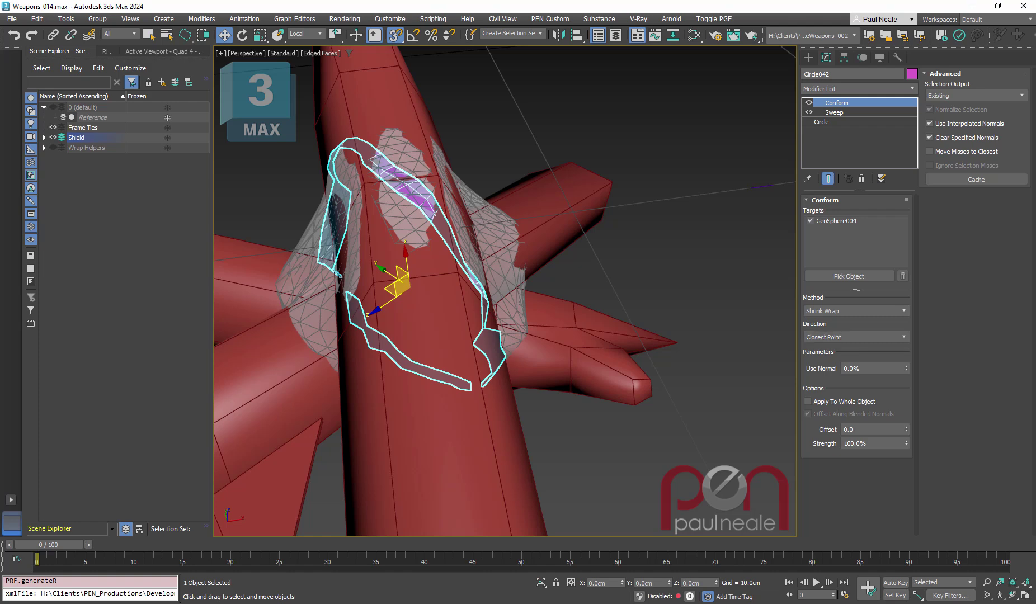
click(854, 337)
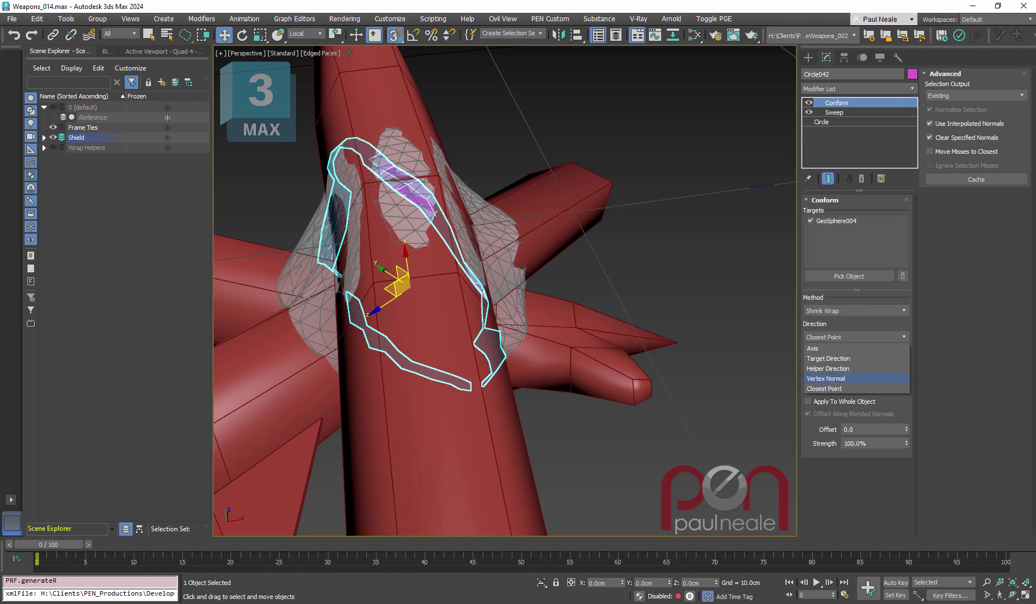
click(826, 379)
alt+middle_drag(548, 291, 663, 249)
click(907, 441)
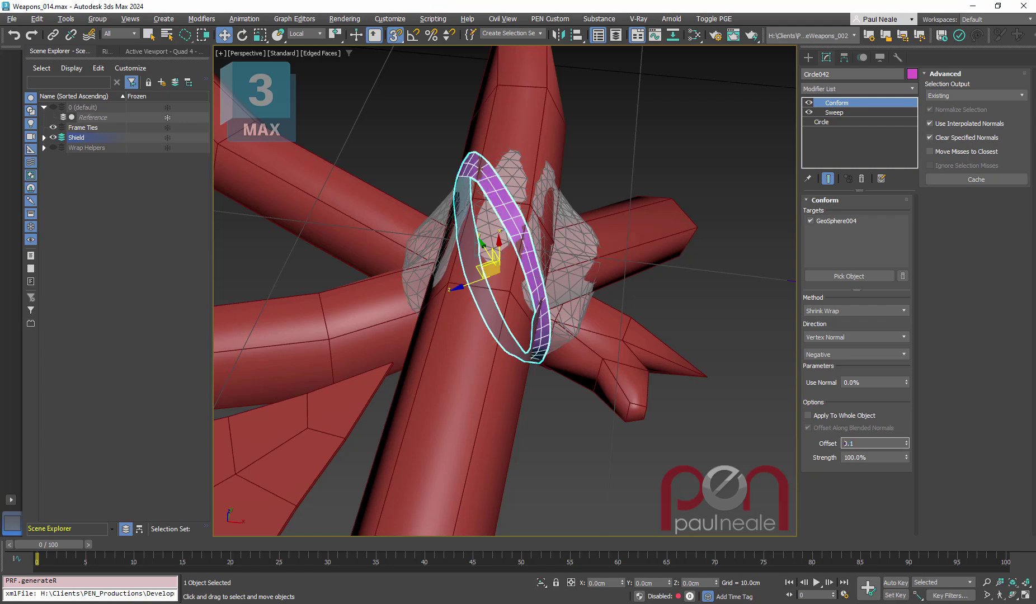
Add a Shell modifier with a 0.14 cm outer amount to the conformed strap.
alt+middle_drag(604, 336, 733, 274)
alt+middle_drag(545, 243, 621, 288)
text(x)
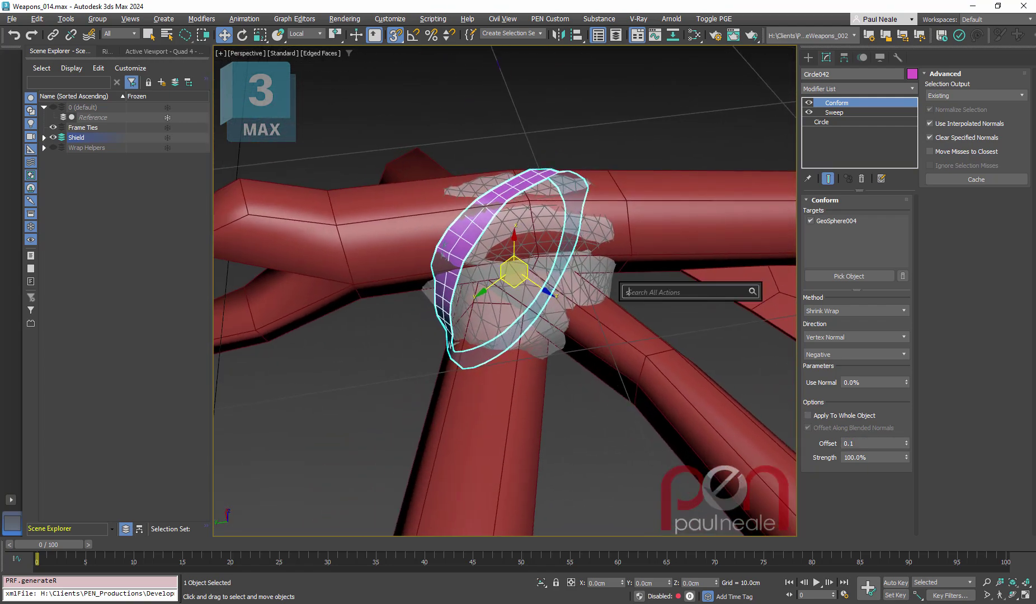
text(shell)
key(Down)
key(Return)
alt+middle_drag(620, 291, 532, 322)
scroll(532, 156, up, 2)
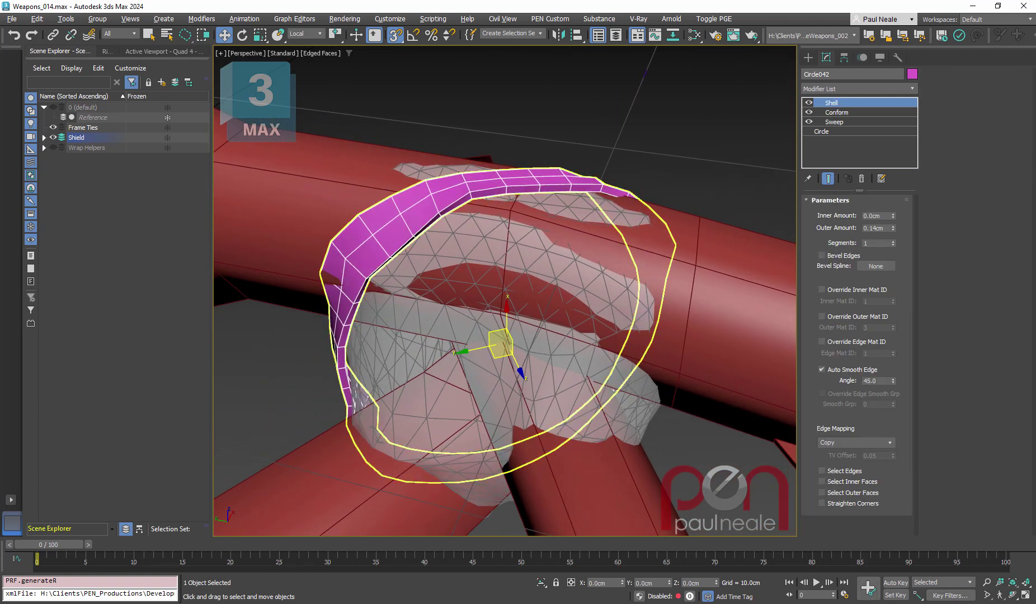
alt+middle_drag(531, 212, 612, 196)
scroll(599, 240, down, 4)
alt+middle_drag(515, 280, 593, 316)
Insert a Relax modifier with a relax value of 1.0 between the strap's Conform and Shell modifiers.
click(837, 113)
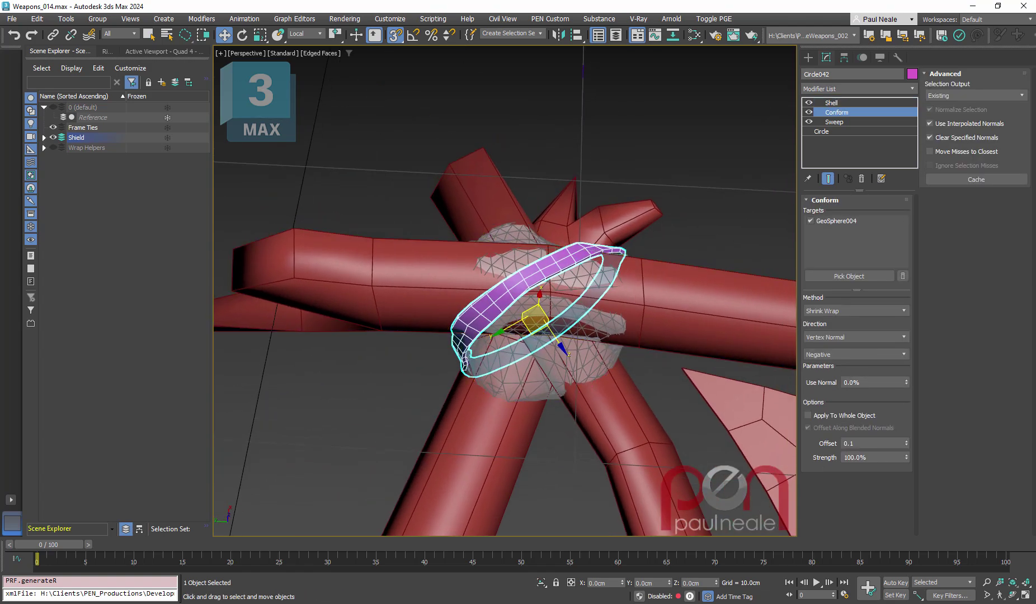
alt+middle_drag(475, 313, 537, 302)
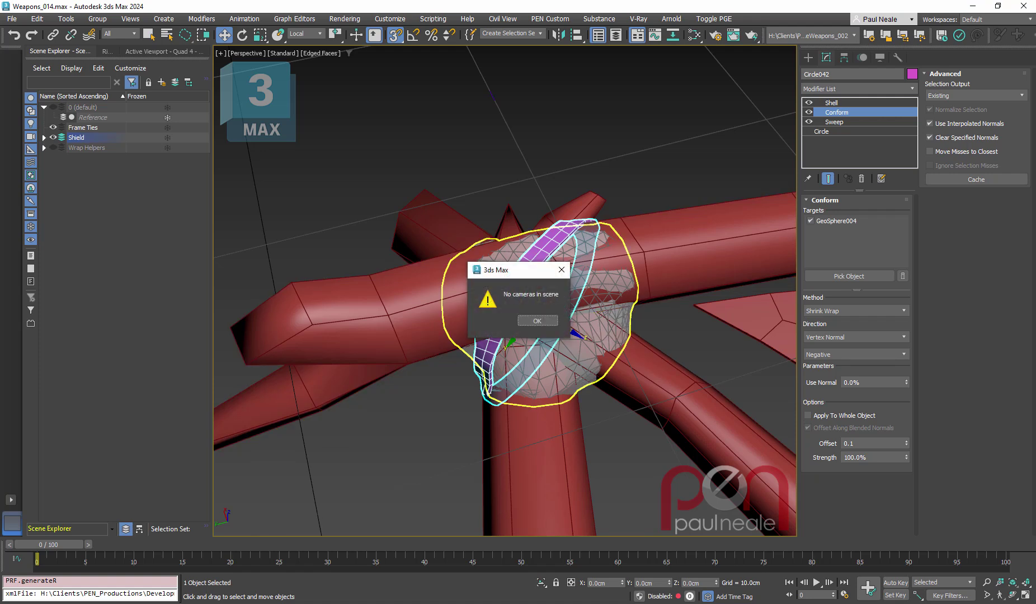
key(Escape)
middle_drag(540, 325, 552, 313)
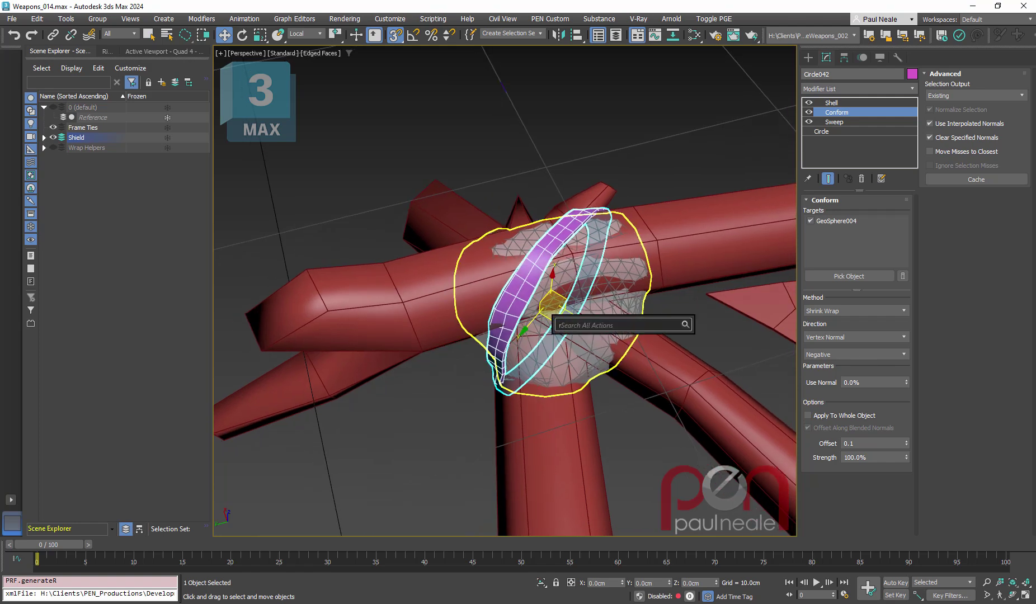
text(relax)
key(Return)
alt+middle_drag(552, 314, 556, 298)
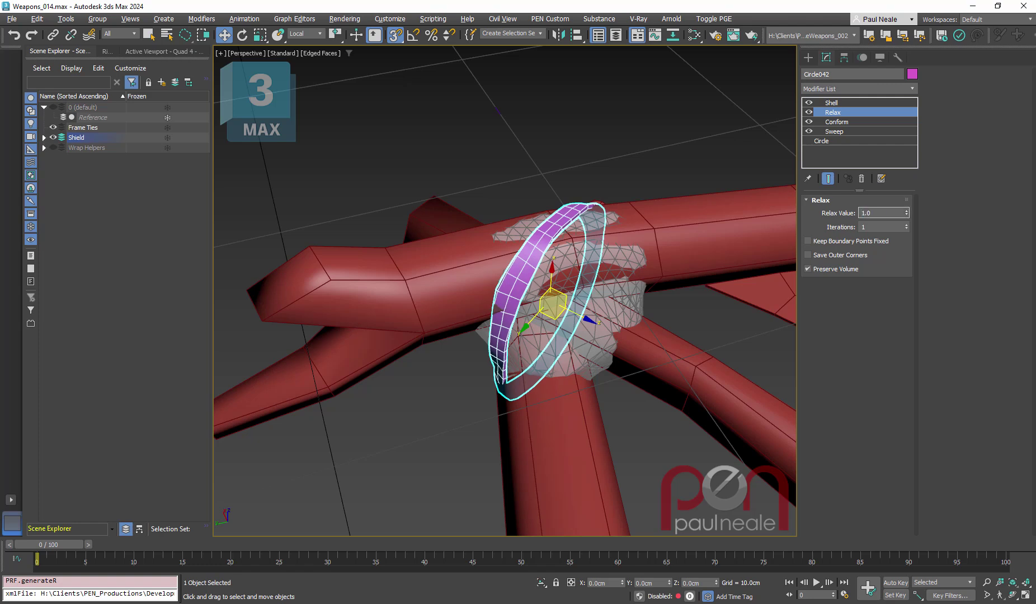
Examine the strap's fit around the joint from several angles, reviewing its Circle and Conform settings.
alt+middle_drag(514, 383, 607, 261)
alt+middle_drag(538, 338, 551, 358)
click(821, 141)
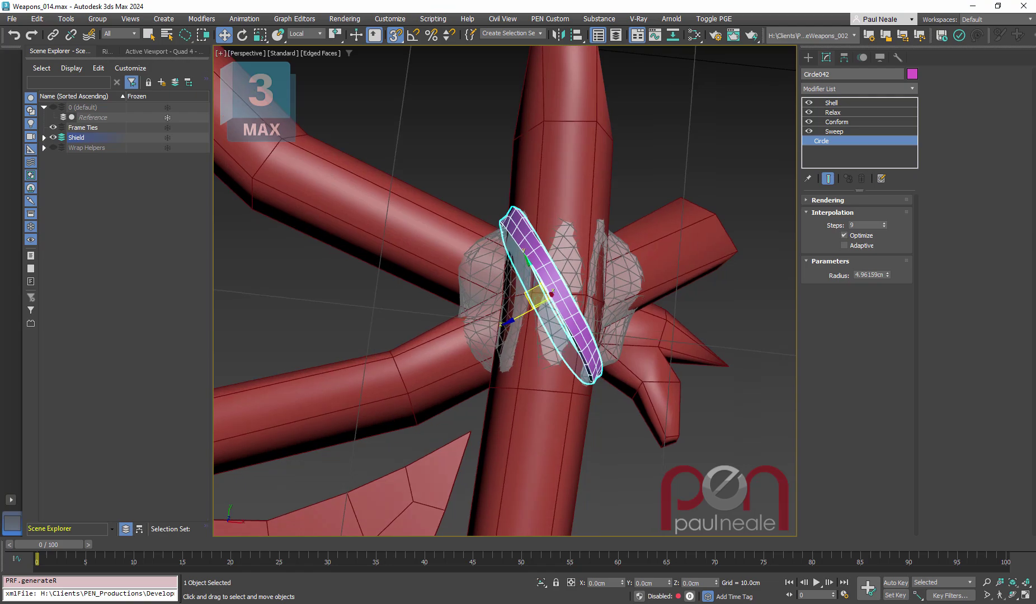
click(828, 178)
alt+middle_drag(554, 291, 593, 213)
click(836, 122)
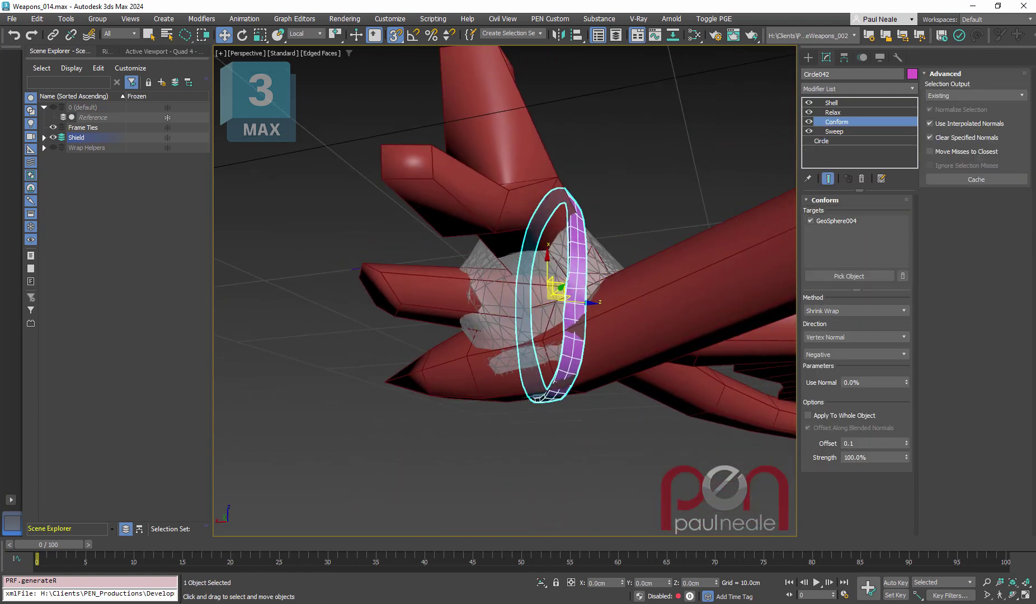
alt+middle_drag(632, 314, 556, 409)
alt+middle_drag(615, 190, 665, 168)
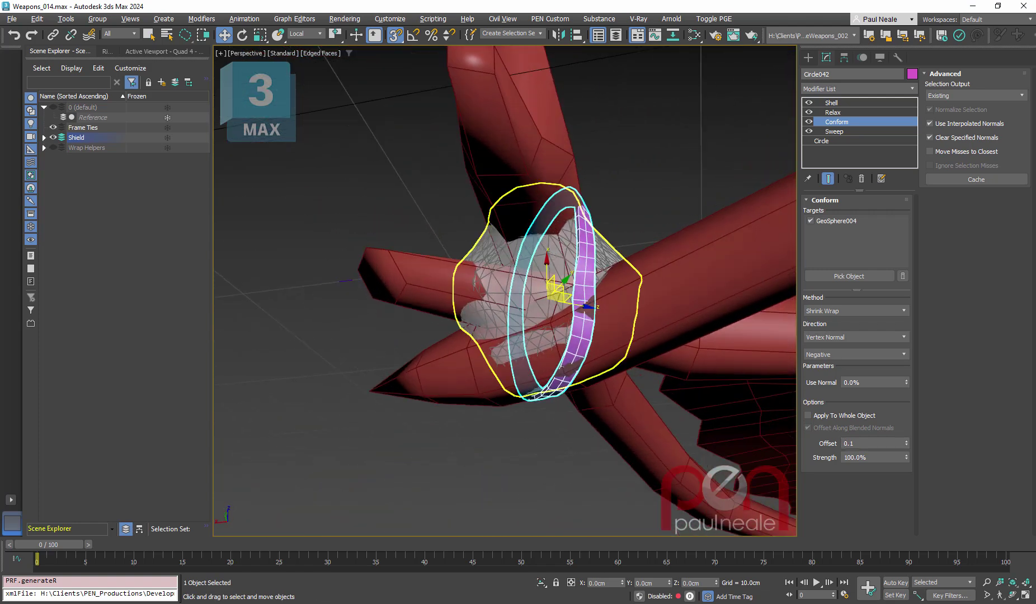
Enlarge the geosphere over the joint by setting its base radius to about 3.95 cm.
click(523, 263)
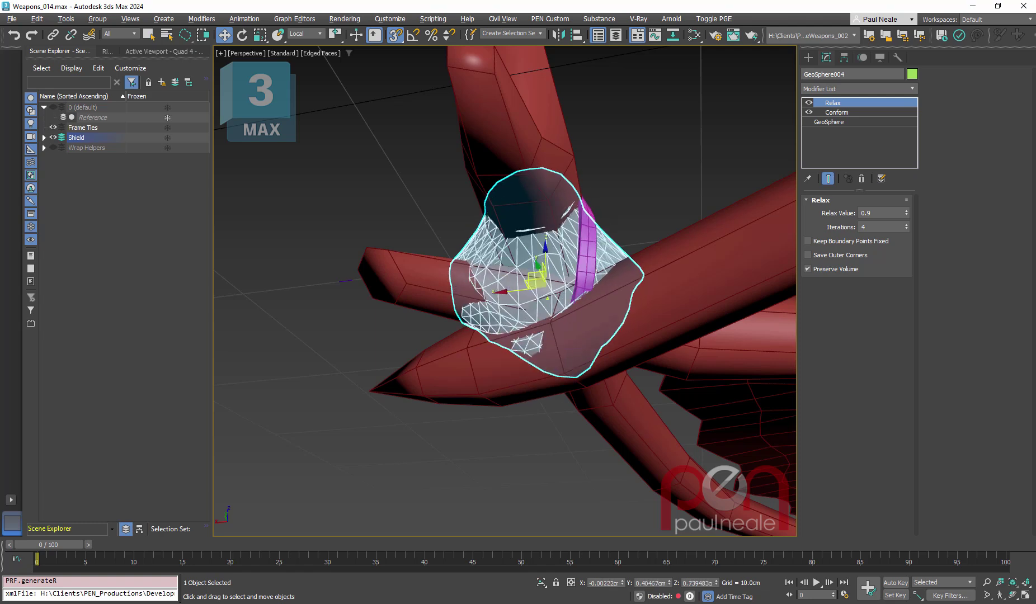
alt+middle_drag(665, 168, 669, 174)
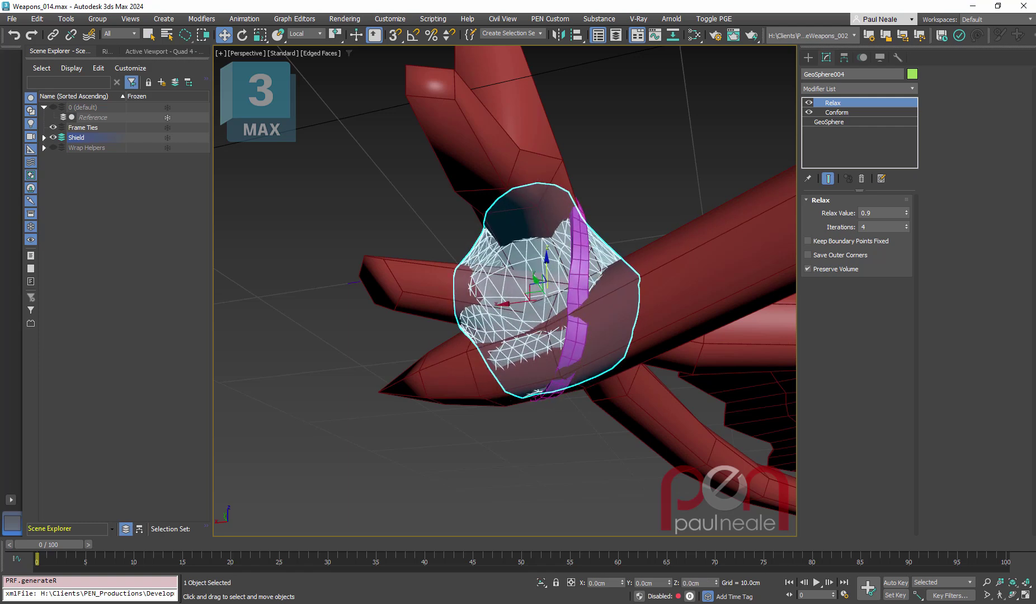
alt+middle_drag(668, 174, 648, 176)
click(829, 122)
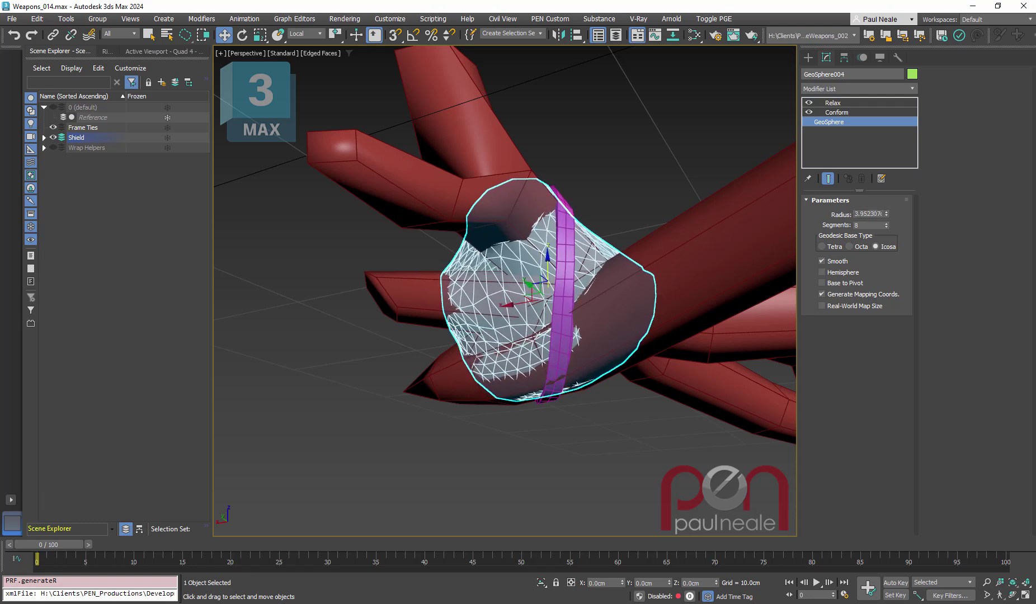
alt+middle_drag(632, 190, 415, 288)
Rotate a copy of the strap so the two straps cross in an X over the joint.
click(528, 280)
alt+middle_drag(504, 285, 529, 280)
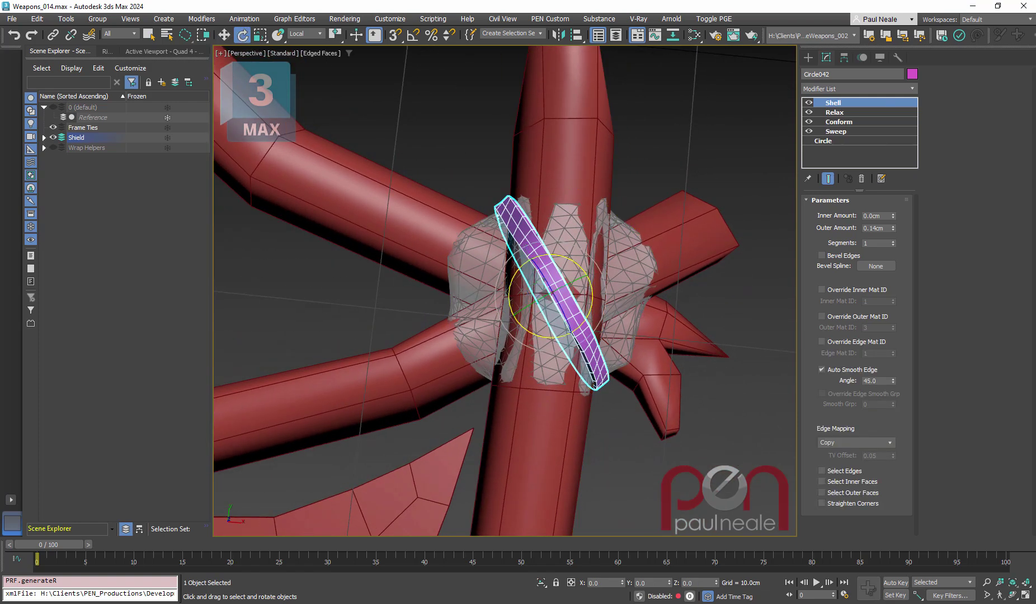
shift+drag(500, 344, 478, 346)
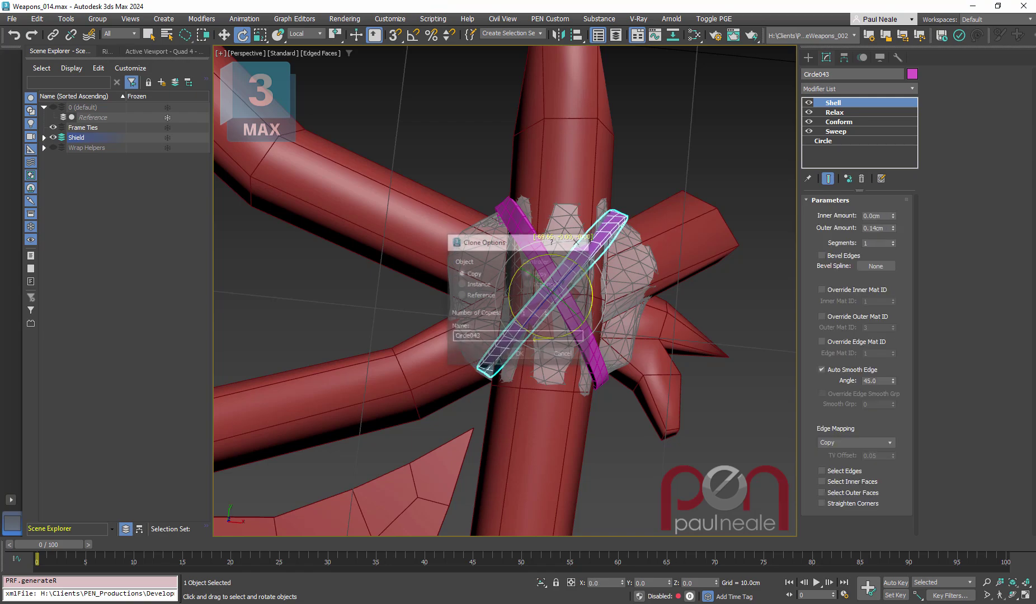
Add the original strap as a second Conform target of the copied strap.
alt+middle_drag(539, 284, 565, 232)
scroll(564, 283, up, 8)
scroll(564, 283, down, 8)
click(837, 122)
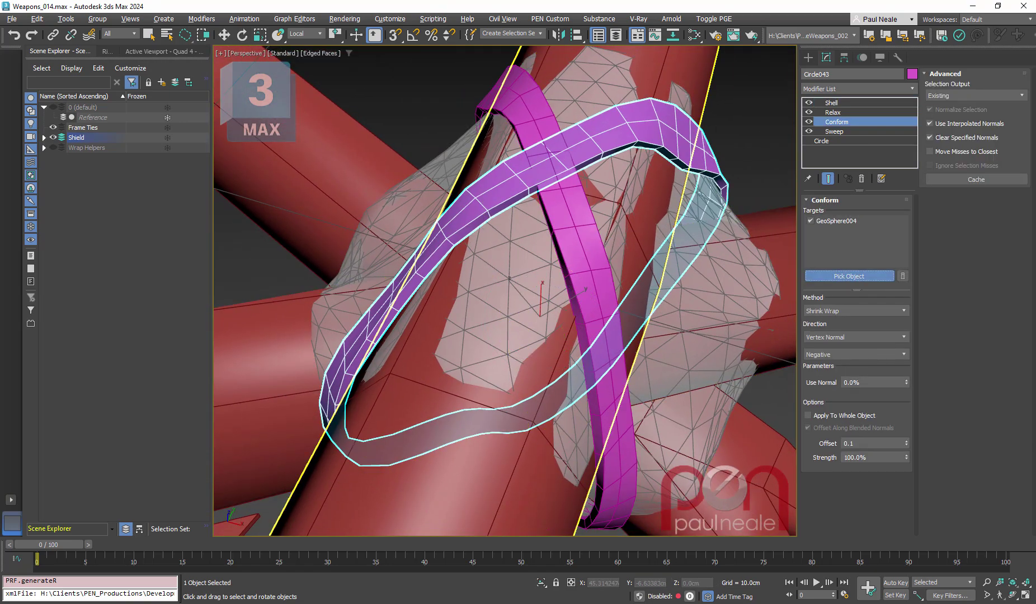
click(584, 252)
scroll(579, 268, down, 4)
alt+middle_drag(579, 269, 582, 303)
alt+middle_drag(451, 302, 442, 305)
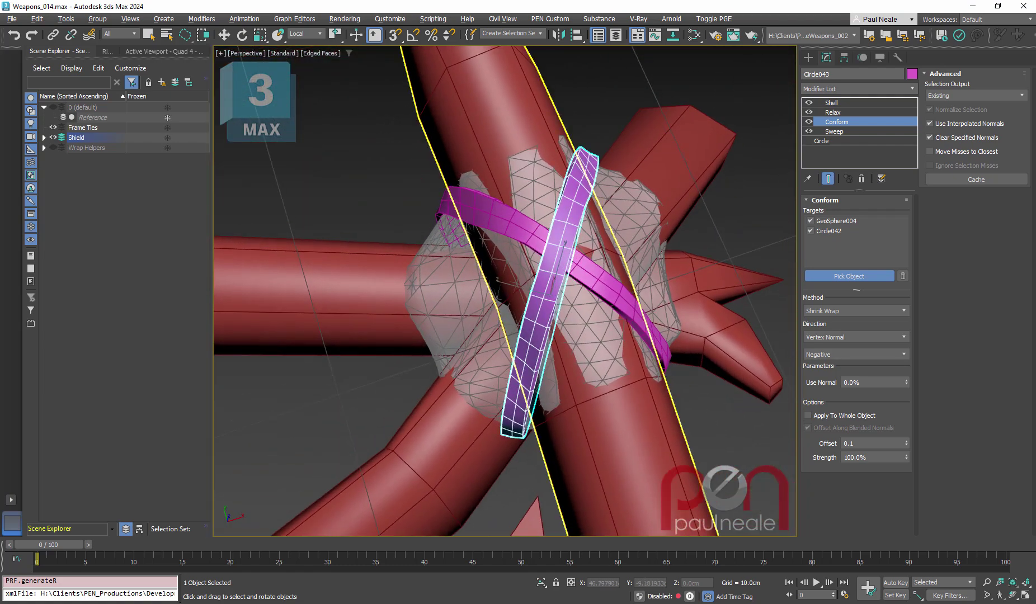
Rotate another copy of the second strap to make a third strap across the joint.
key(e)
shift+drag(572, 332, 531, 358)
click(521, 356)
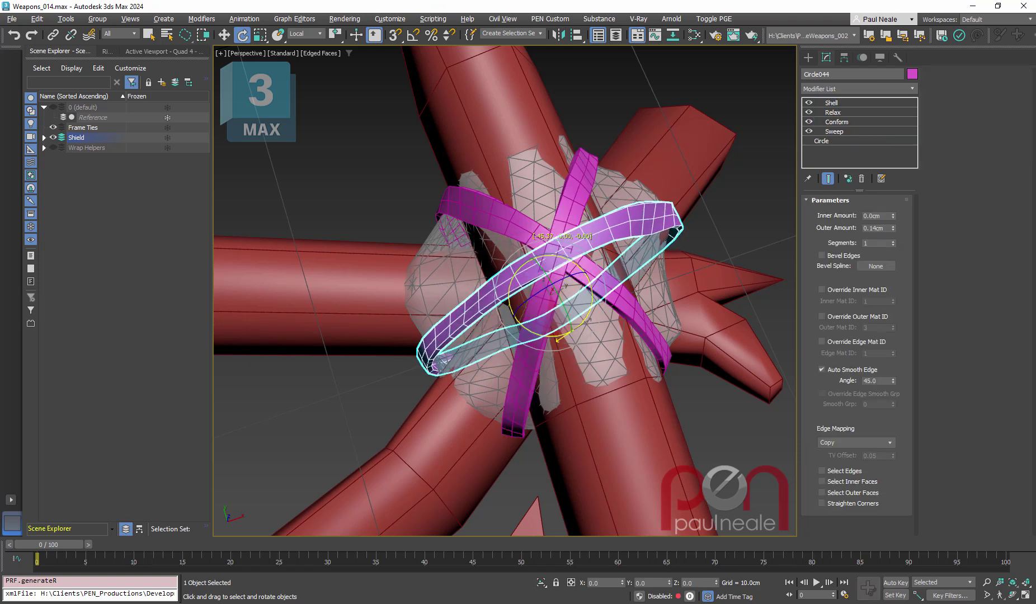
Add the second strap, Circle043, to the third strap's Conform targets.
click(838, 122)
click(848, 276)
click(574, 201)
Rotate the third strap to wrap diagonally around the joint and check its fit from several angles.
alt+middle_drag(578, 280, 369, 165)
key(w)
key(e)
drag(572, 292, 564, 255)
alt+middle_drag(563, 255, 728, 280)
alt+middle_drag(560, 336, 615, 348)
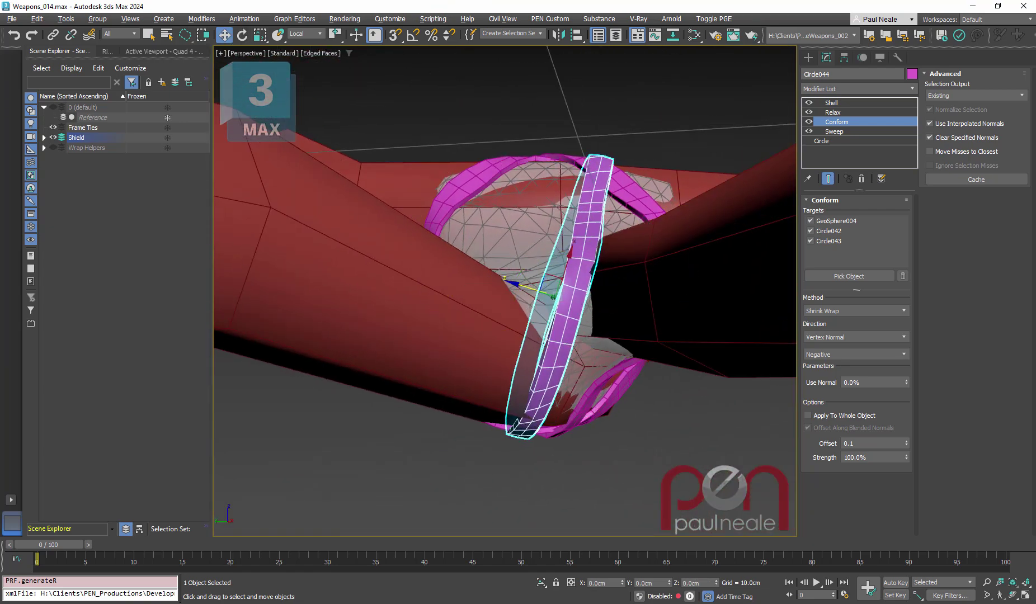
alt+middle_drag(615, 347, 509, 285)
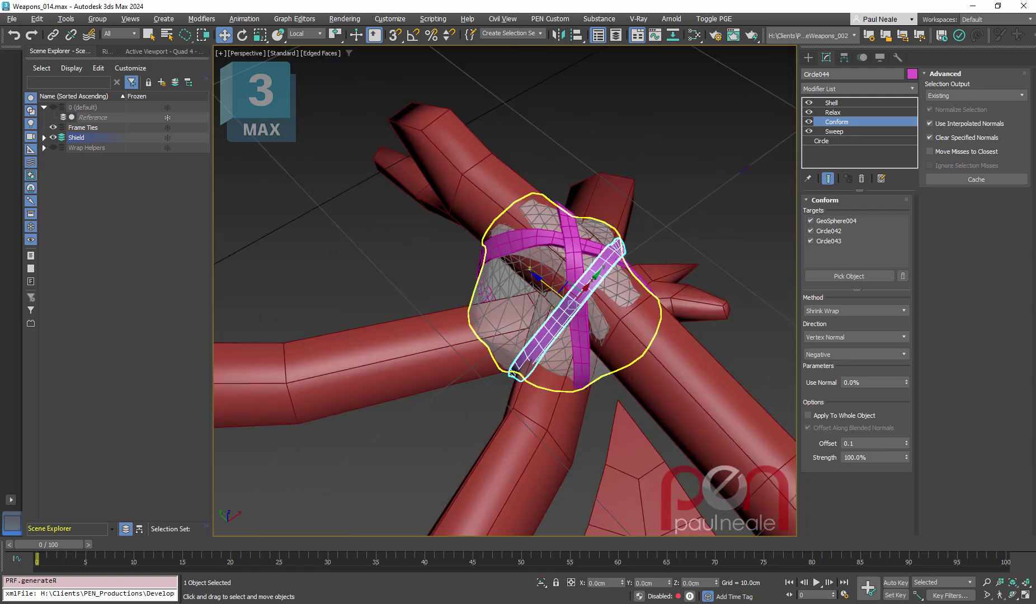
Deselect the third strap and inspect how the three crossed straps wrap around the frame joint.
scroll(559, 313, down, 3)
alt+middle_drag(559, 313, 616, 302)
alt+middle_drag(537, 296, 515, 286)
scroll(638, 275, down, 4)
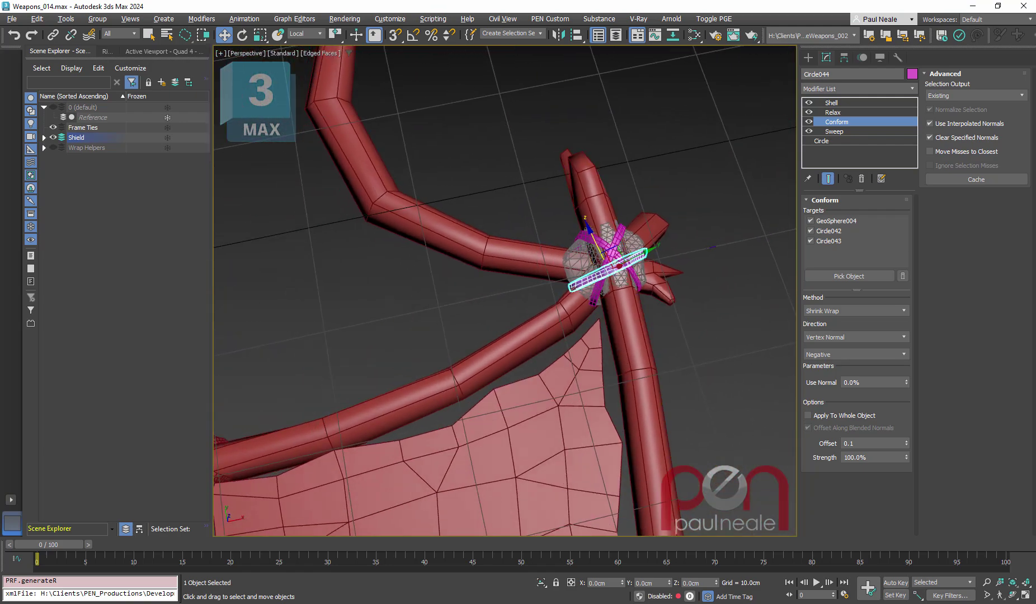
click(699, 326)
alt+middle_drag(498, 276, 482, 269)
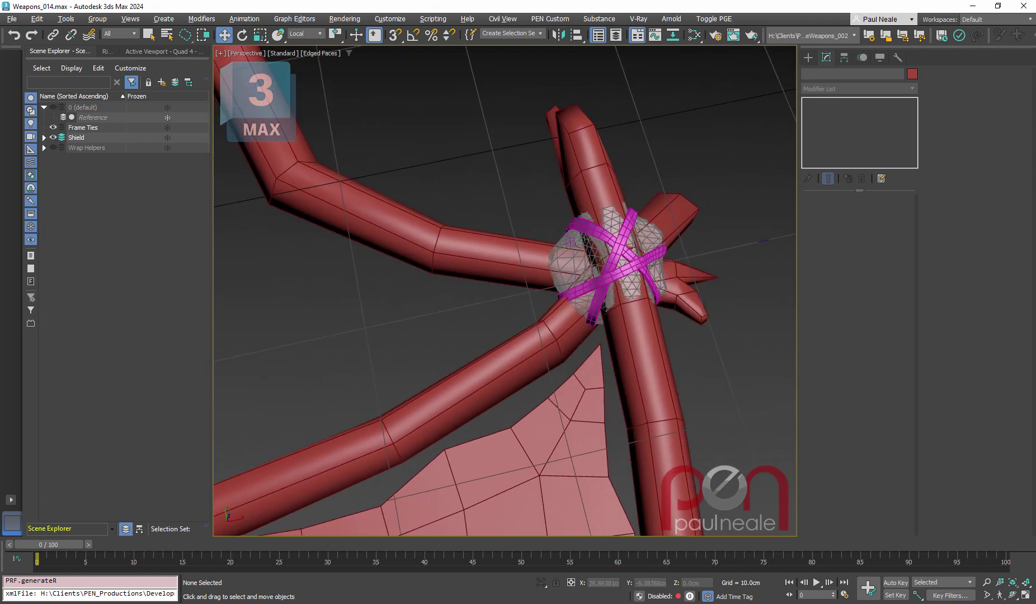
Turn off Renderable in the object properties of the wrap geosphere GeoSphere004, and deselect it.
click(609, 263)
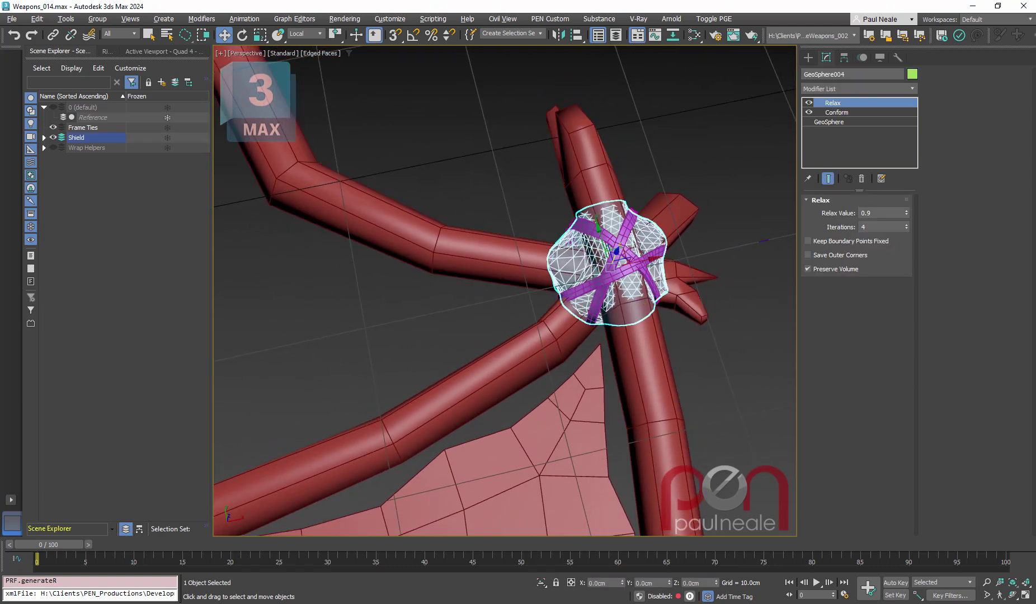
mouse_move(610, 263)
alt+middle_down()
mouse_move(582, 263)
mouse_move(610, 264)
alt+middle_up()
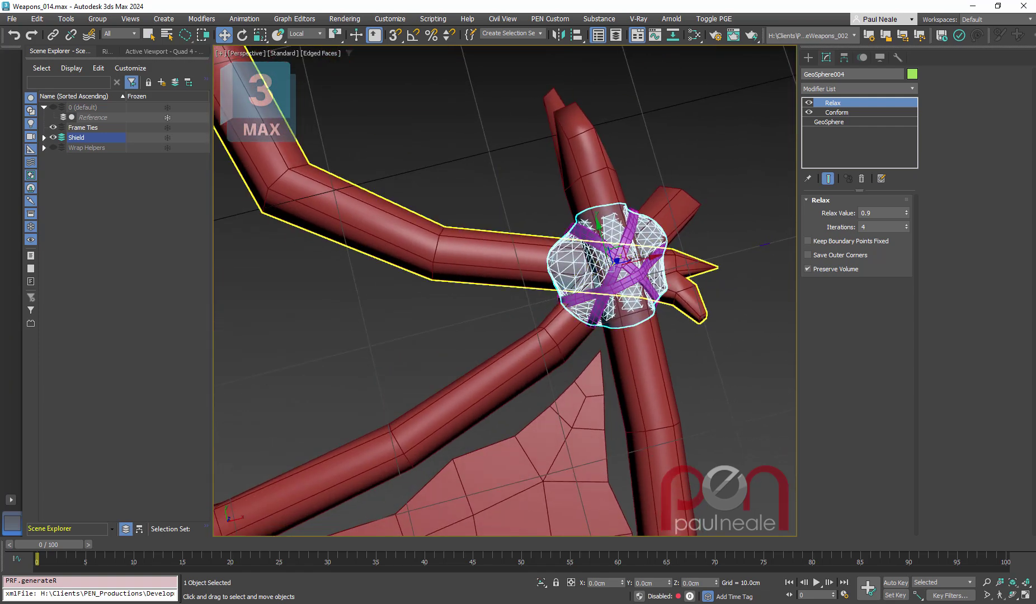
scroll(689, 286, down, 4)
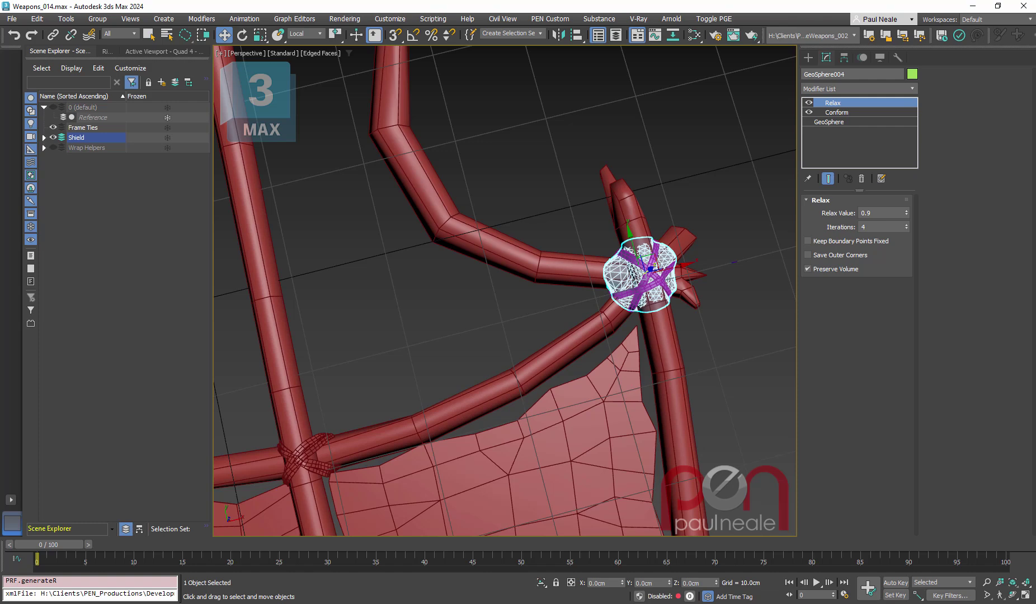
right_click(610, 267)
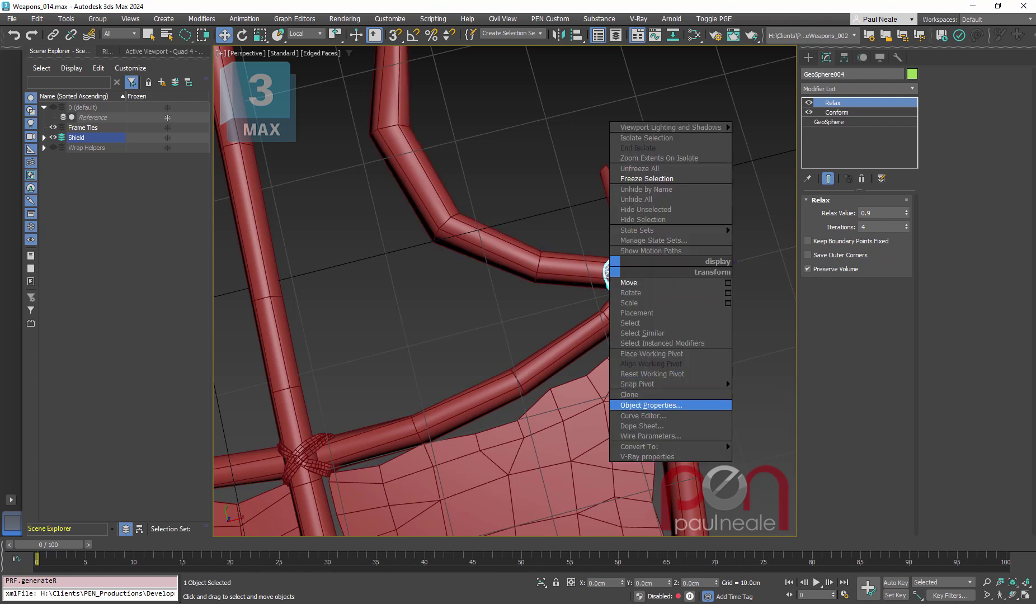
click(651, 405)
click(526, 287)
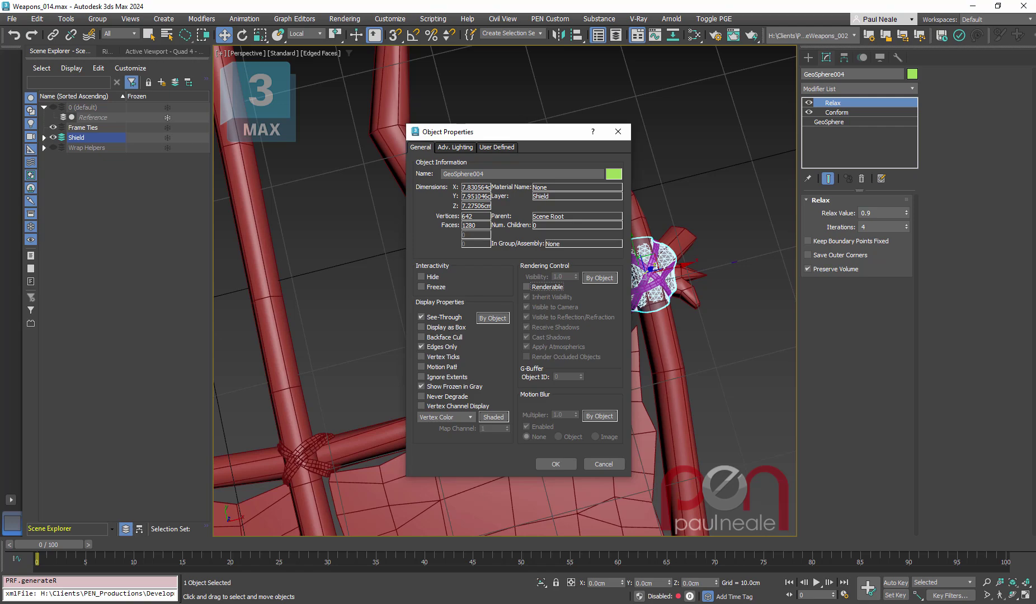
click(555, 464)
alt+middle_drag(551, 456, 576, 413)
scroll(577, 414, down, 4)
alt+middle_drag(459, 369, 442, 355)
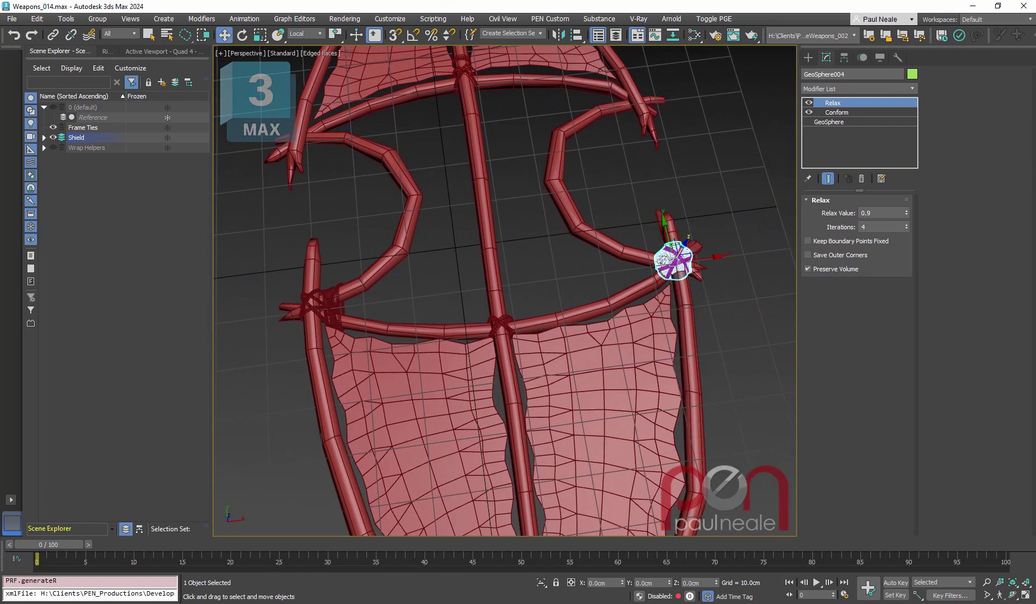
click(735, 302)
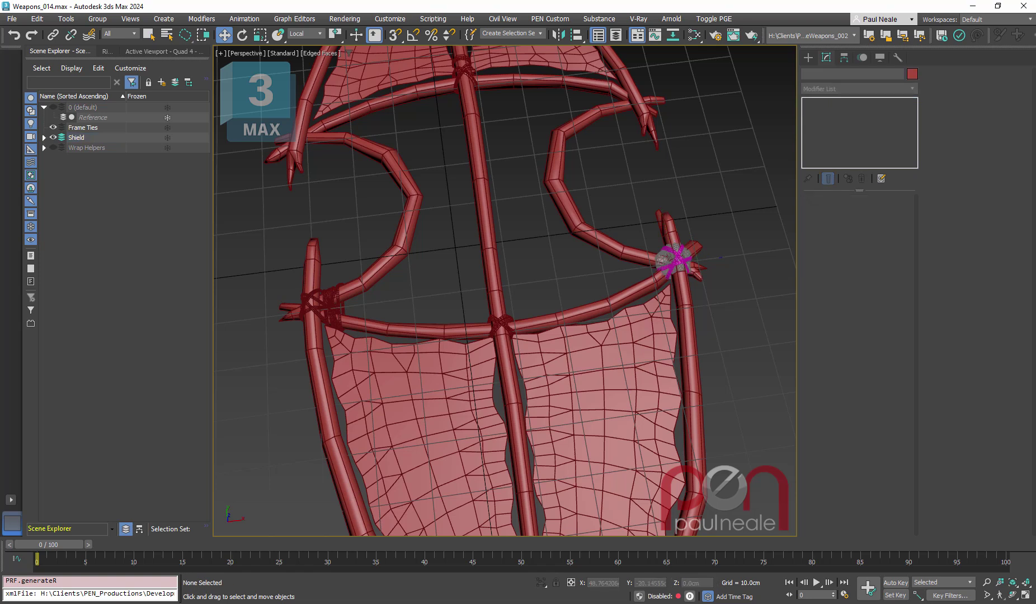